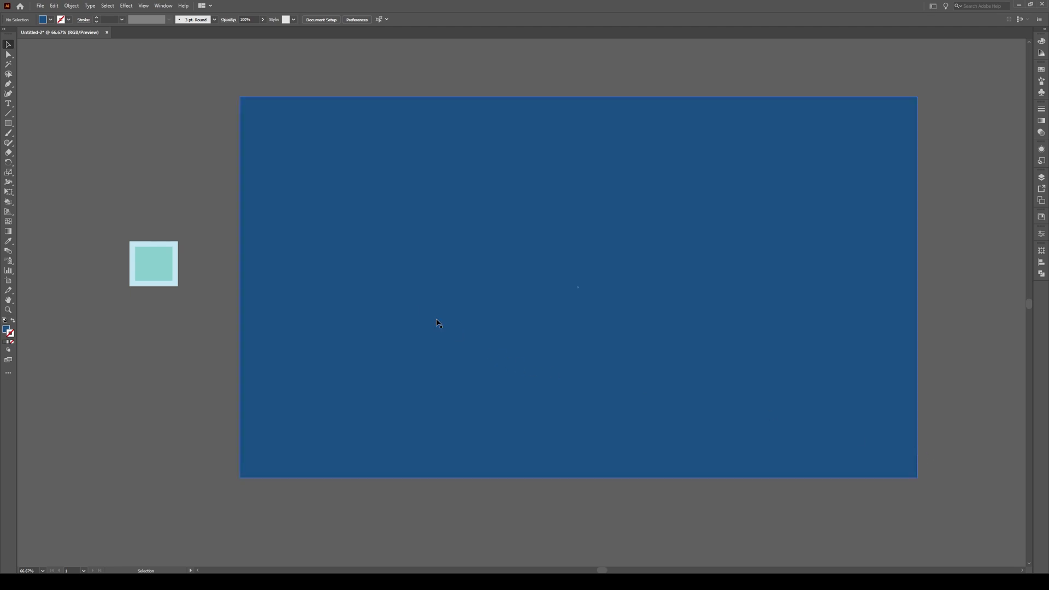
Select the dark blue background rectangle and lock it with Object > Lock > Selection
left_click(333, 169)
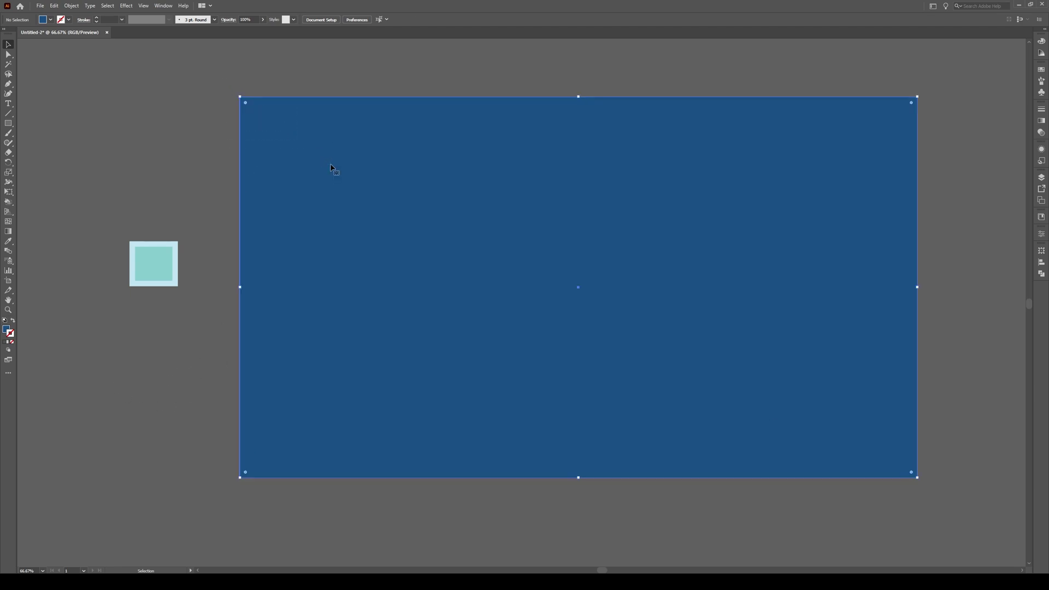
left_click(71, 5)
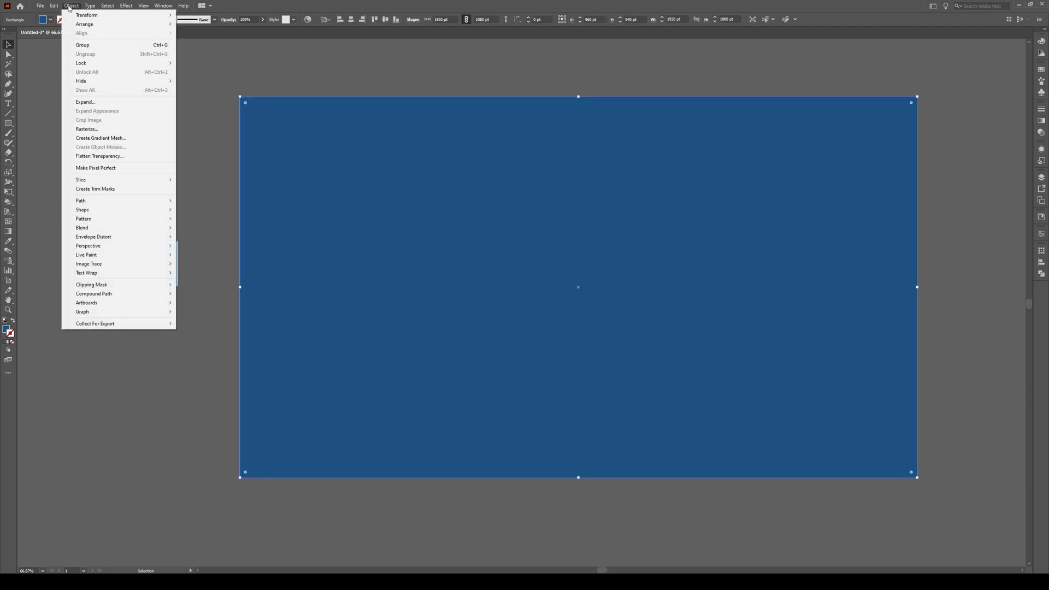
mouse_move(125, 63)
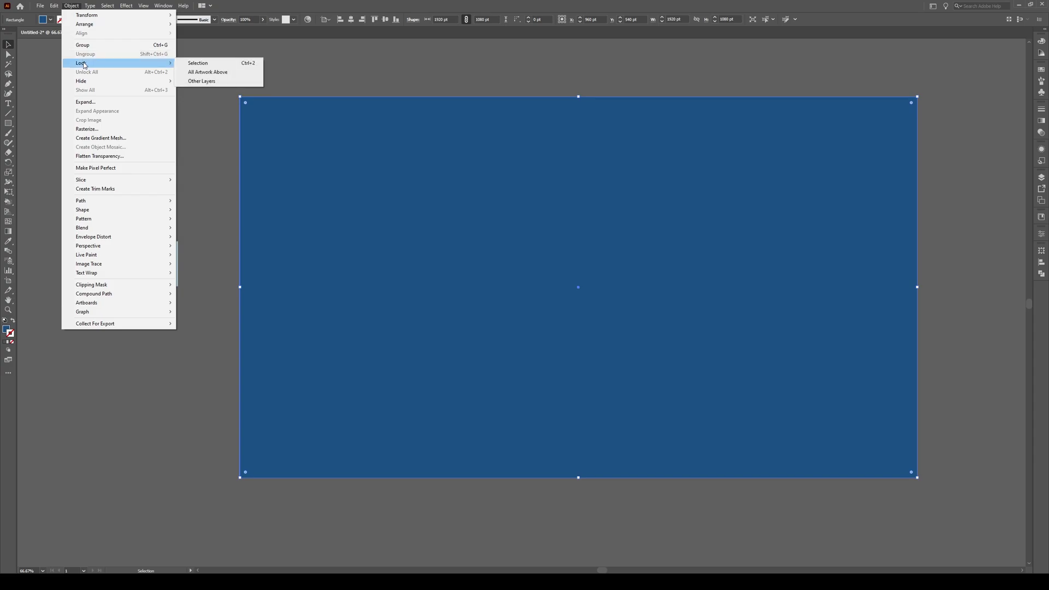
left_click(212, 67)
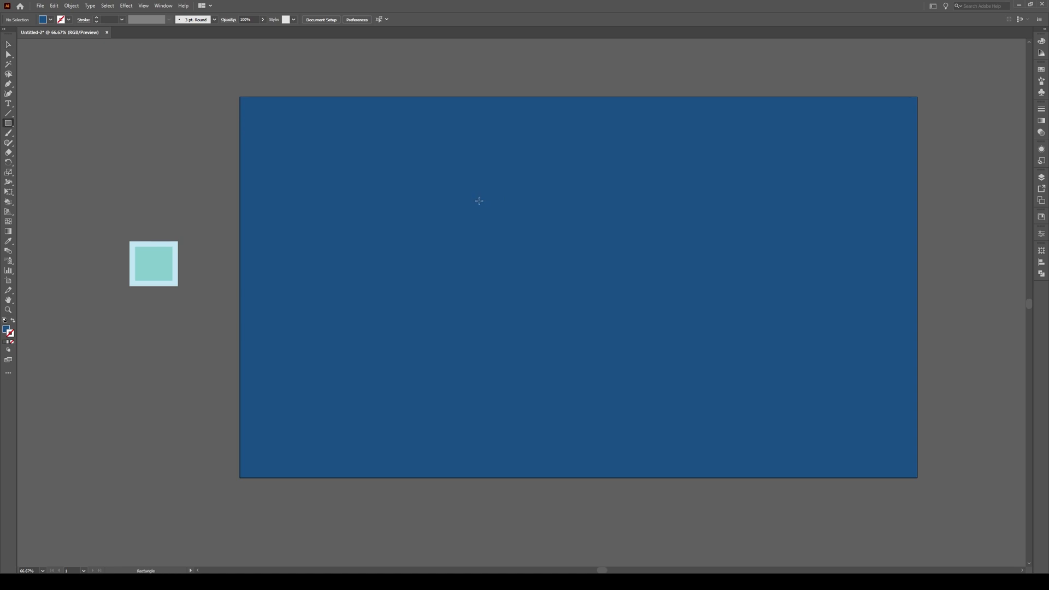
Create a 450 × 200 pt rectangle near the artboard centre
key("m")
left_click(469, 206)
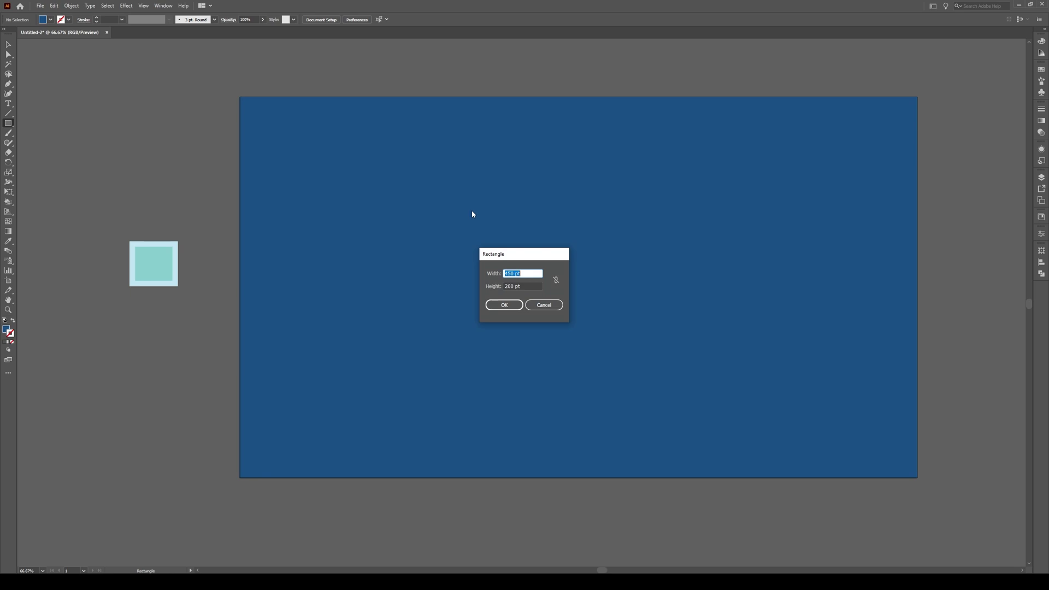
left_click(506, 305)
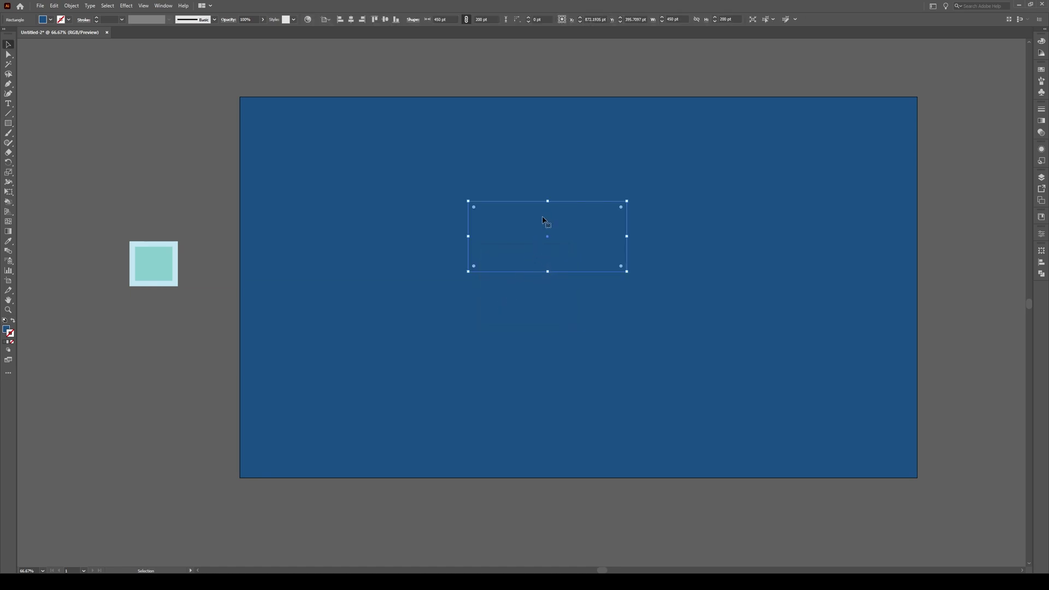
Copy the teal sample square's fill and pale blue border onto the rectangle with the Eyedropper
key("i")
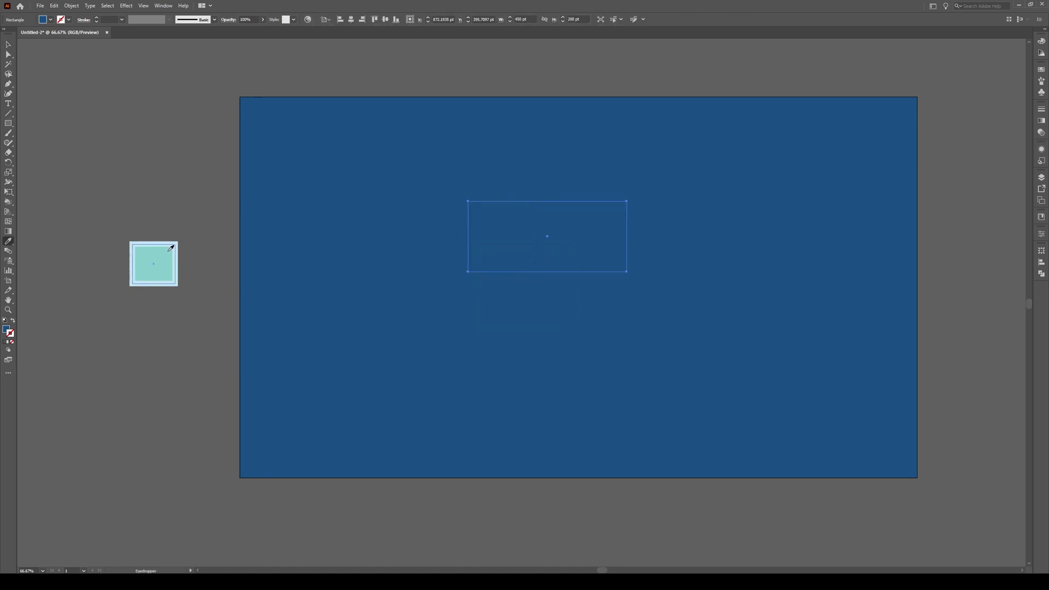
left_click(174, 248)
key("v")
left_click(503, 94)
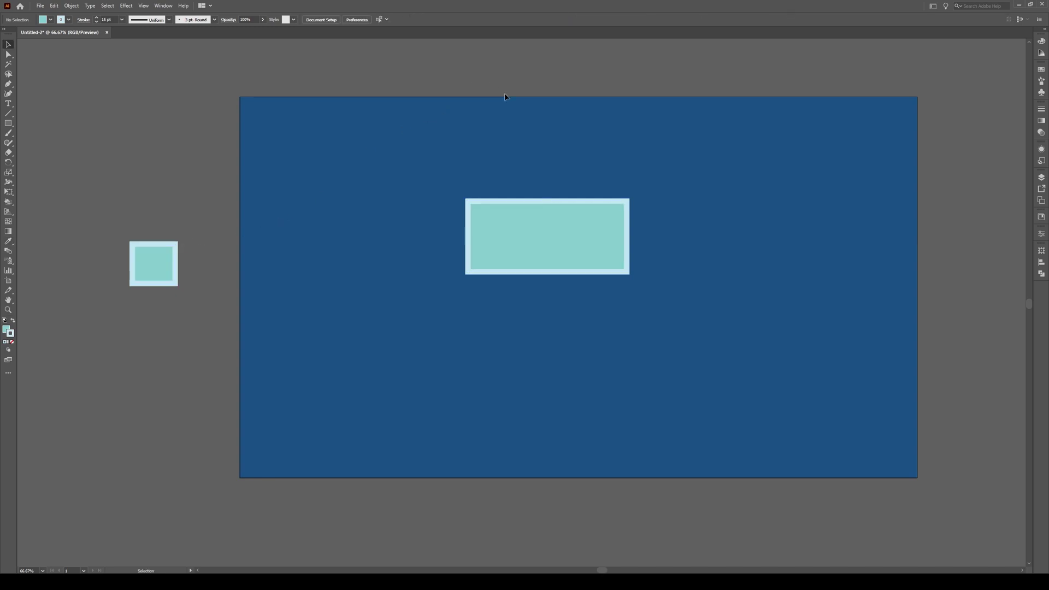
Reselect the teal rectangle and check its fill colour in the Color Picker without changes
scroll(534, 180, "up", 1)
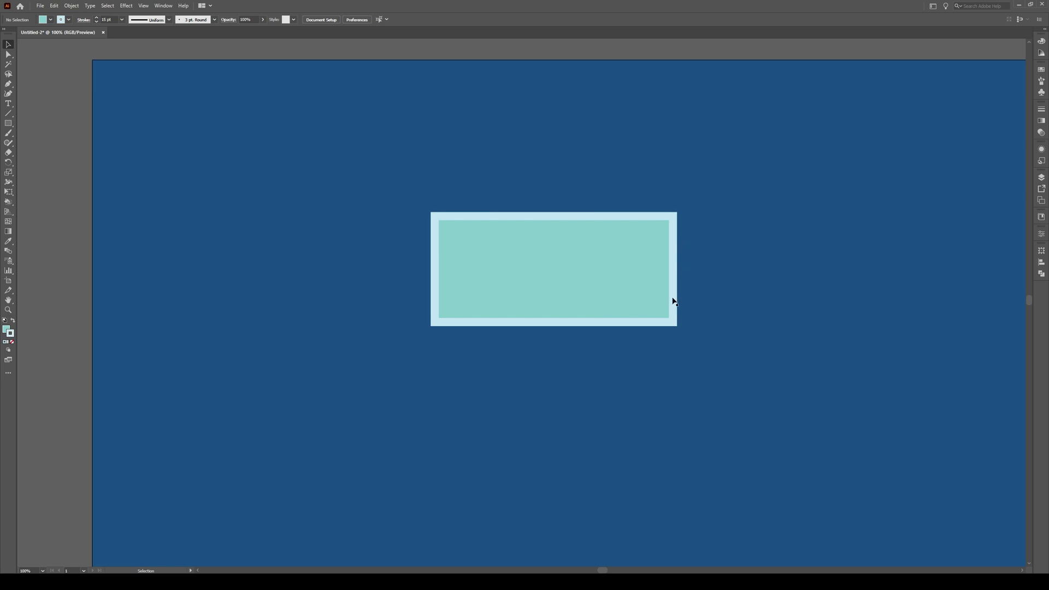
scroll(568, 263, "up", 1)
left_click(370, 281)
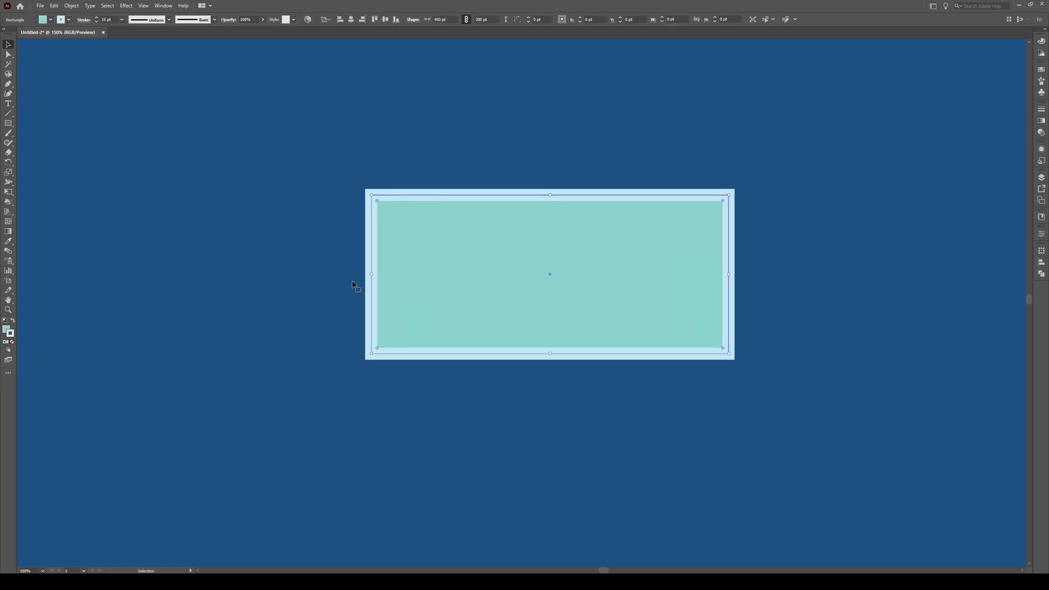
double_click(6, 329)
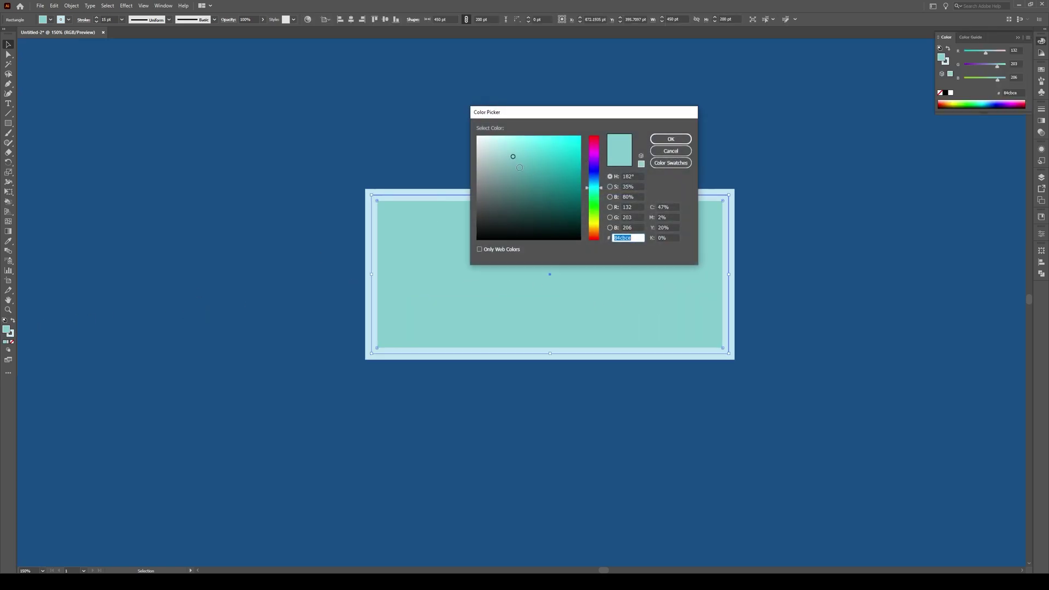
left_click(671, 152)
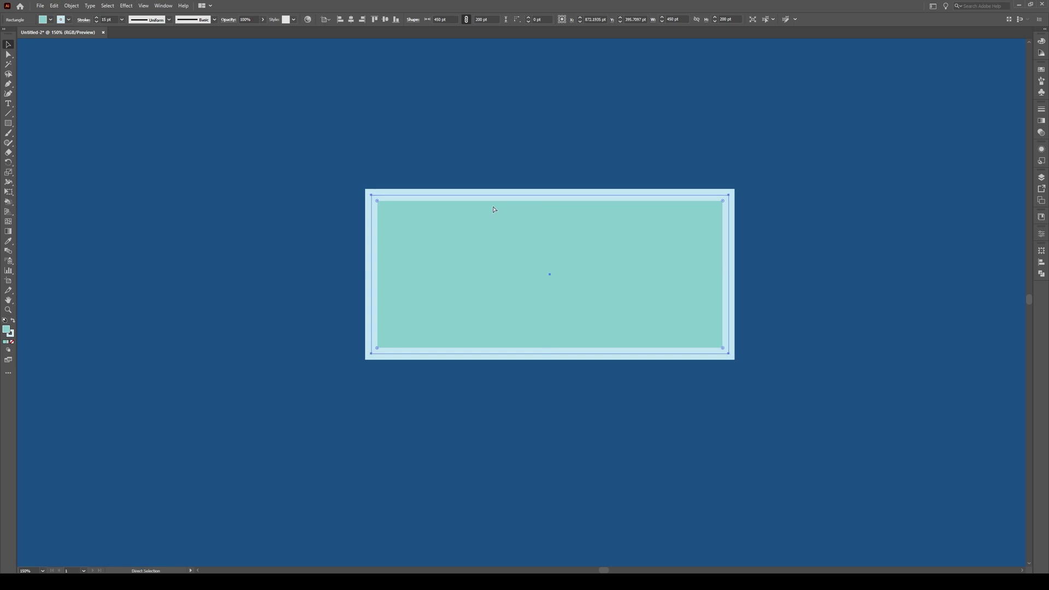
Give the rectangle a dark grey stroke colour
key("ctrl")
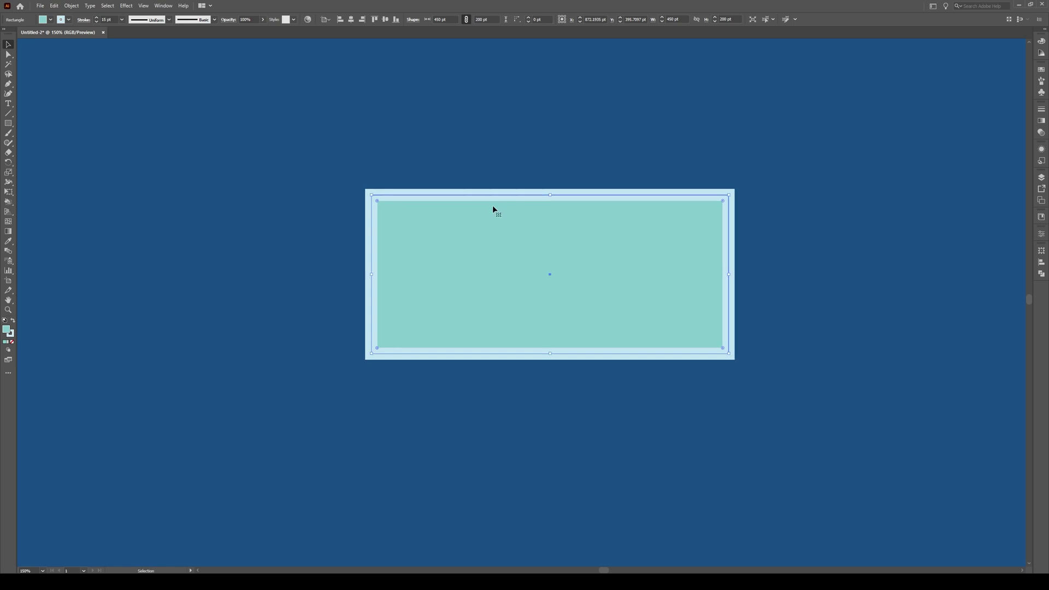
double_click(11, 334)
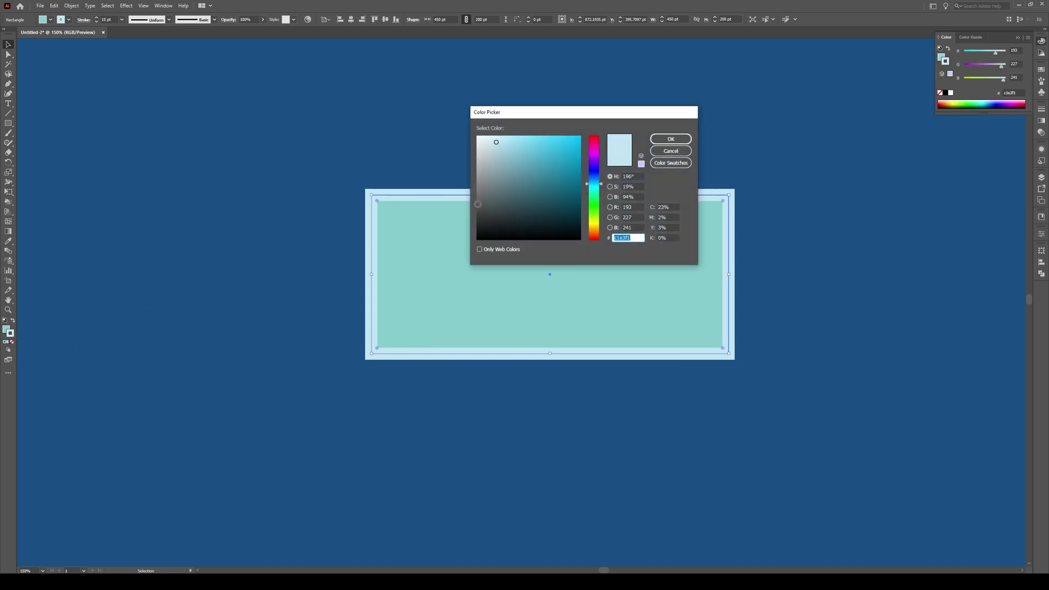
left_click_drag(480, 204, 483, 210)
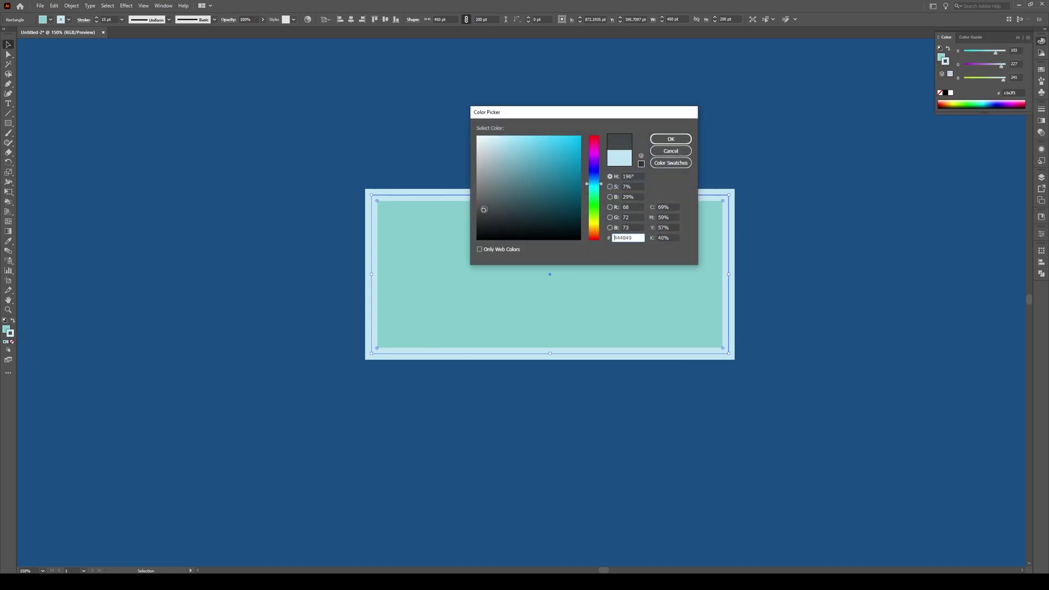
left_click(676, 141)
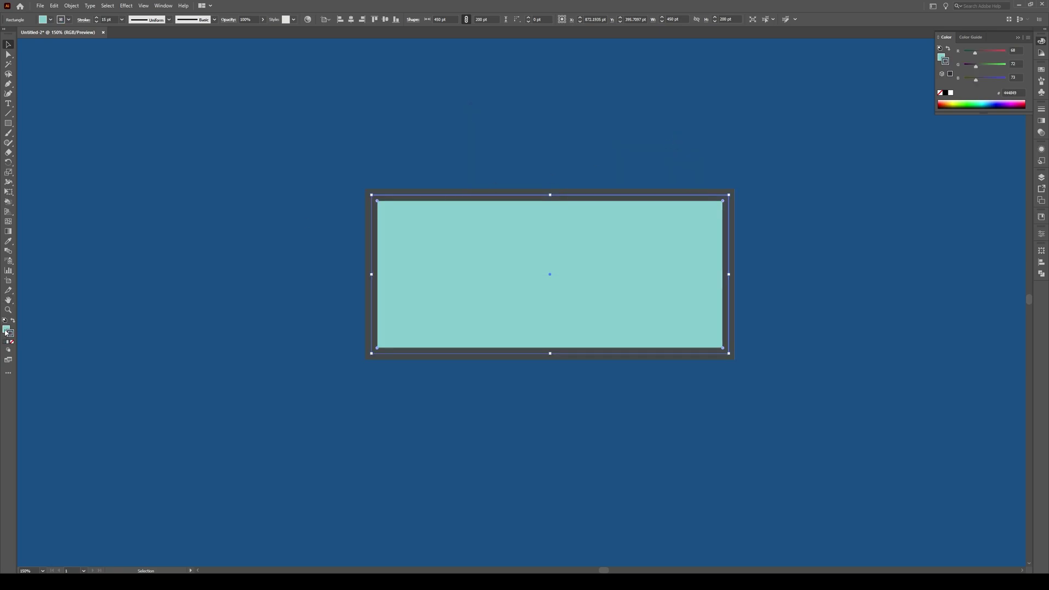
Remove the rectangle's fill and set its stroke weight to 1 pt
left_click(6, 329)
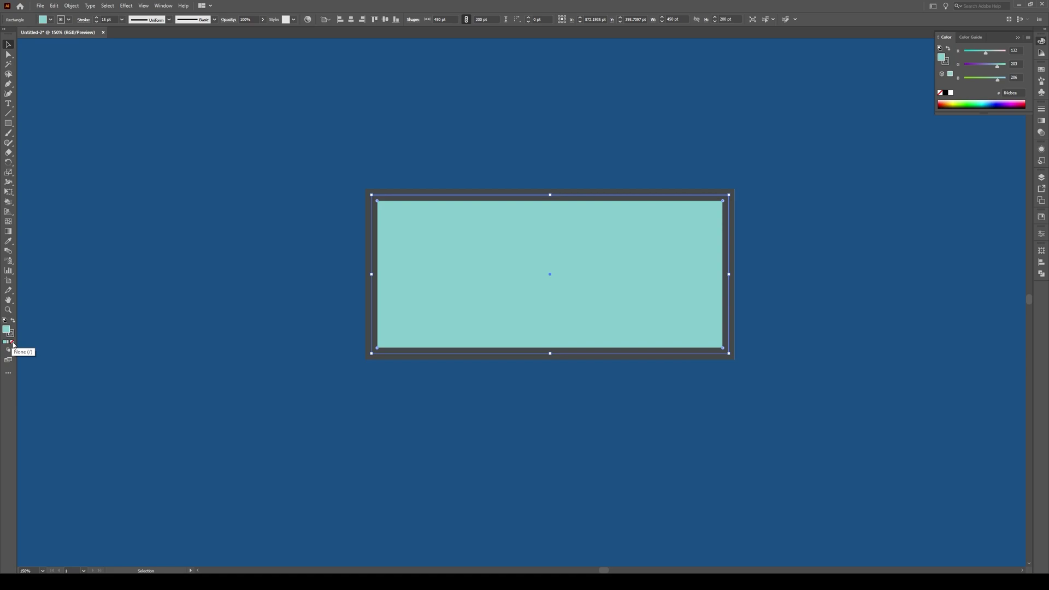
left_click(13, 343)
left_click(11, 334)
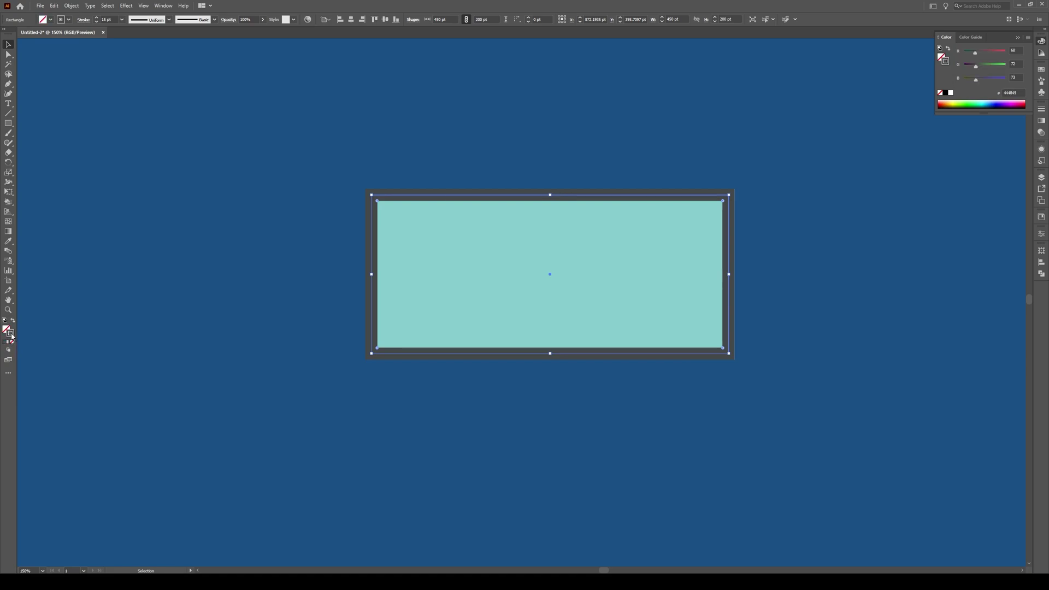
left_click(108, 20)
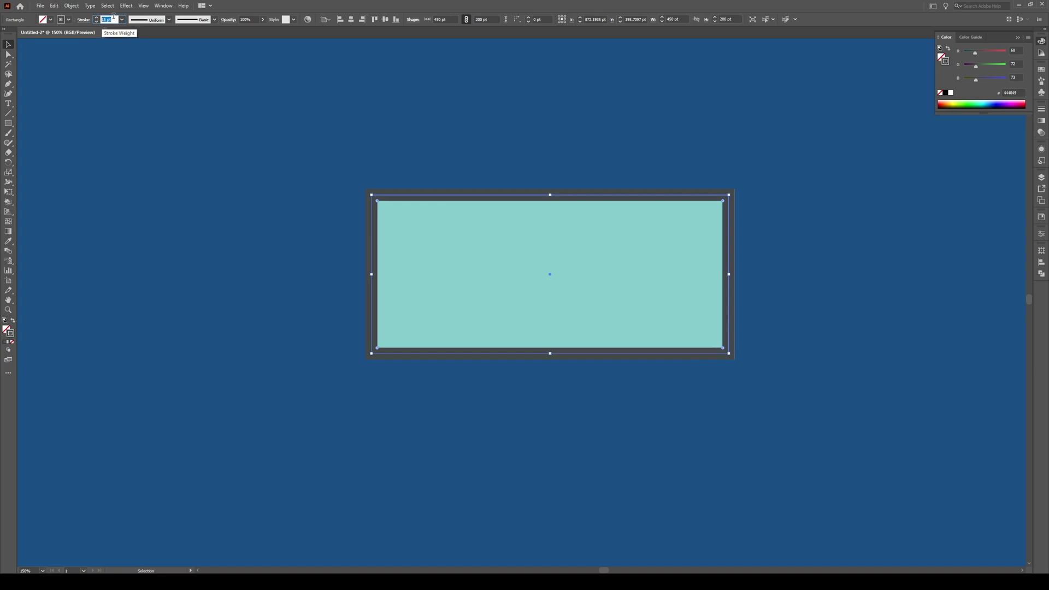
type("1")
key("Return")
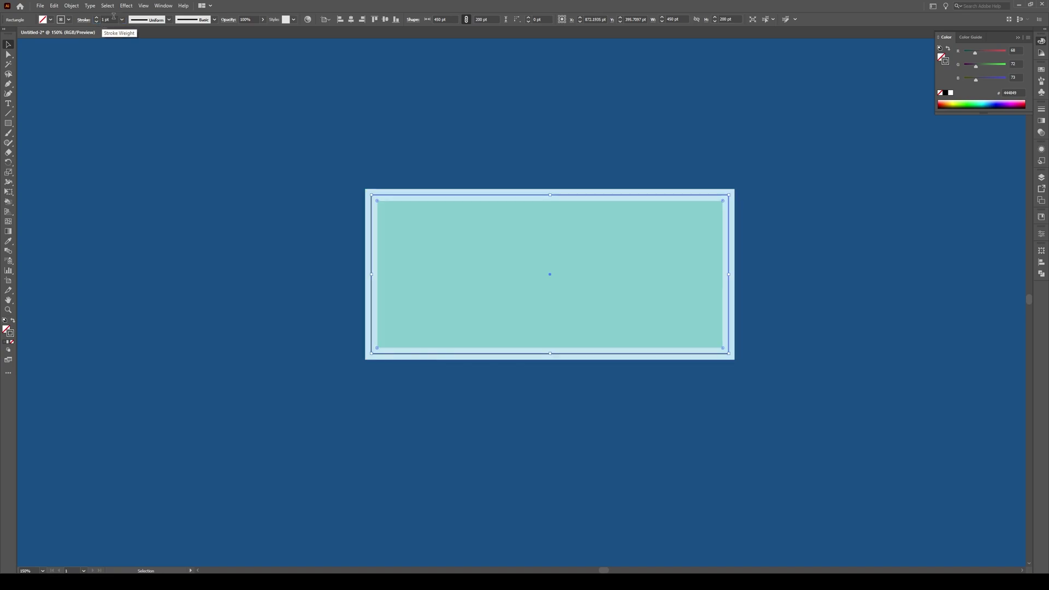
Make the outline a dashed line and add a second dashed outline with Offset Path
left_click(1042, 114)
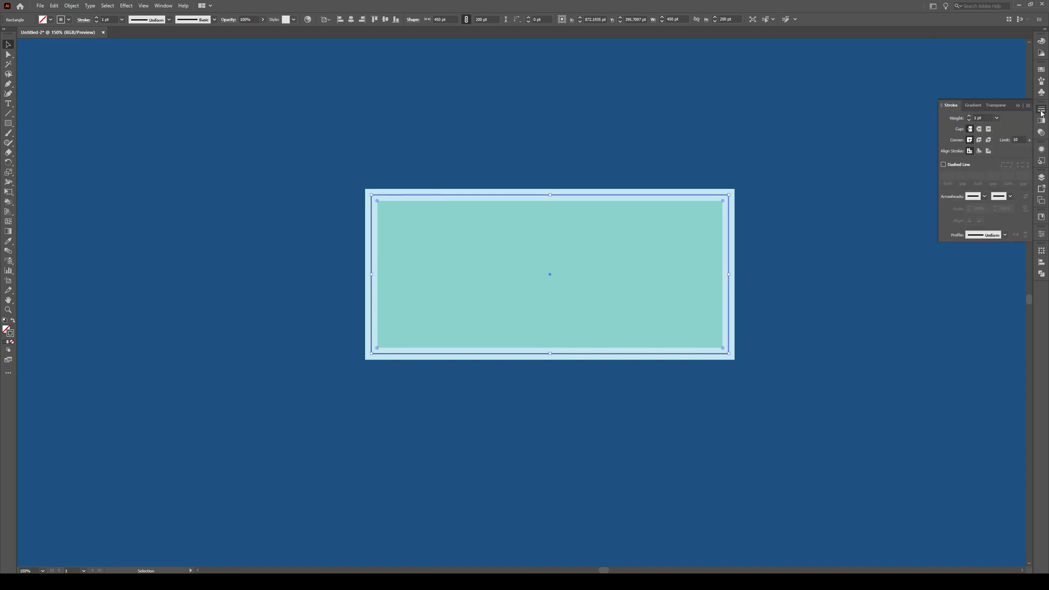
left_click(957, 167)
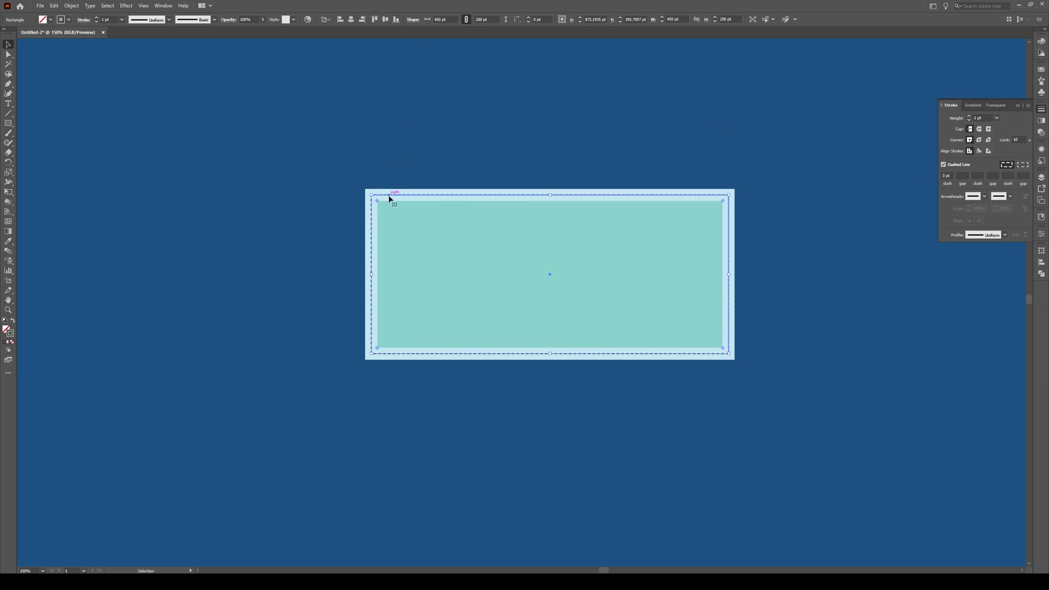
left_click(71, 5)
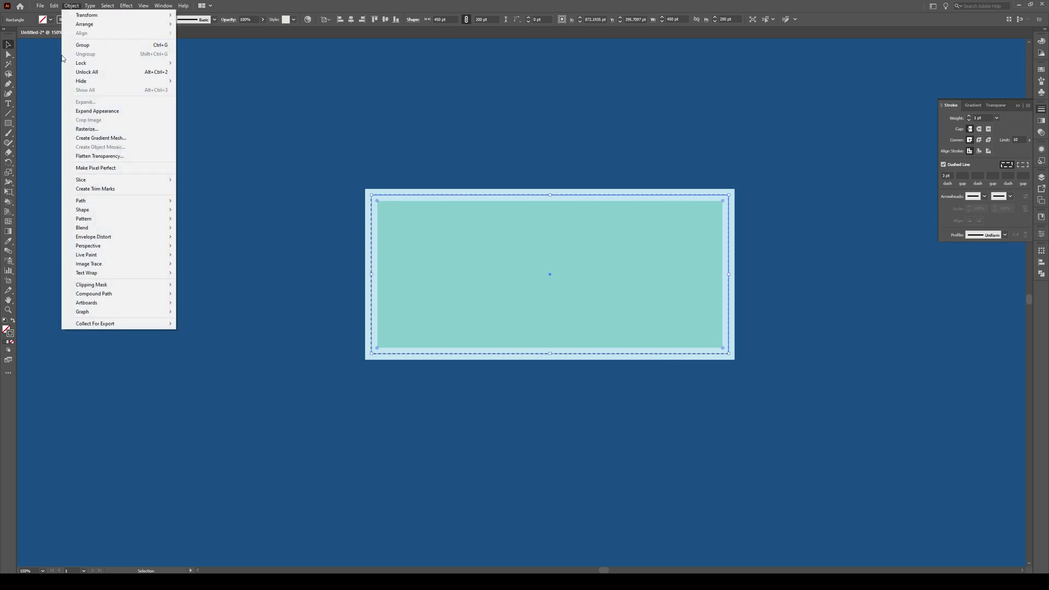
mouse_move(164, 201)
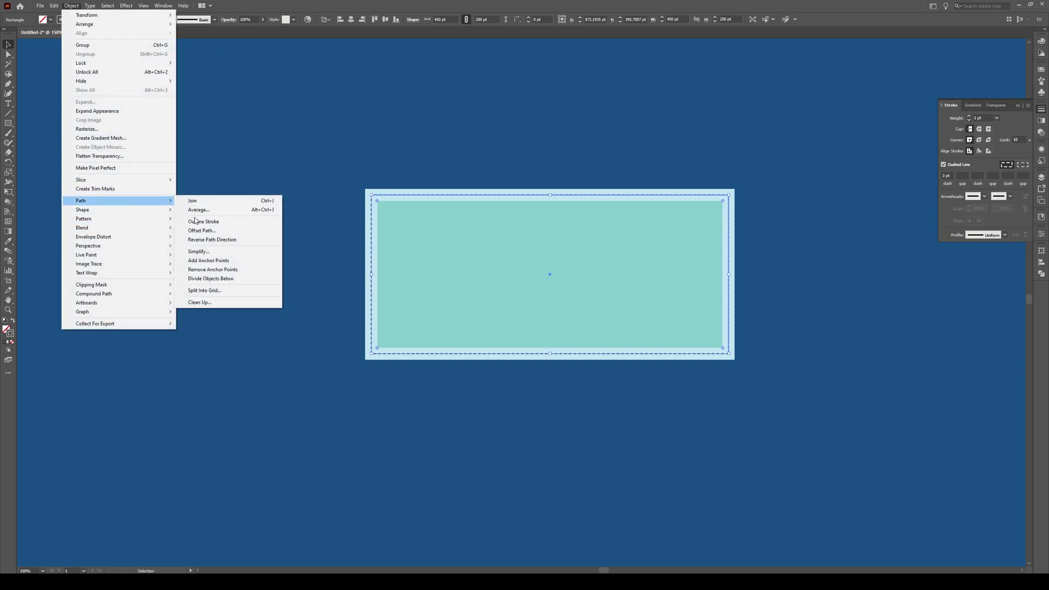
left_click(204, 231)
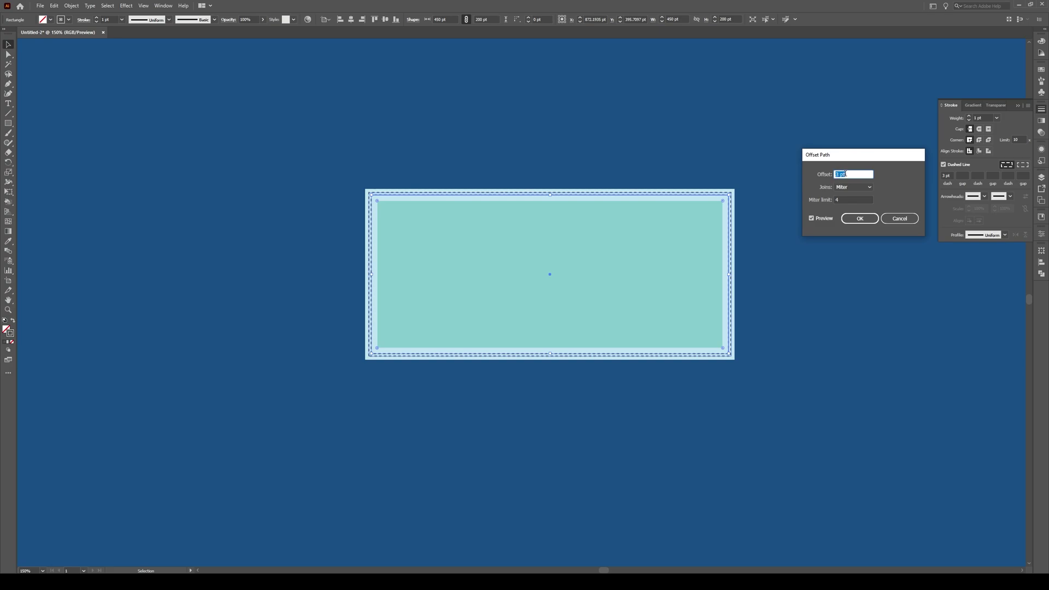
left_click(852, 221)
left_click(580, 167)
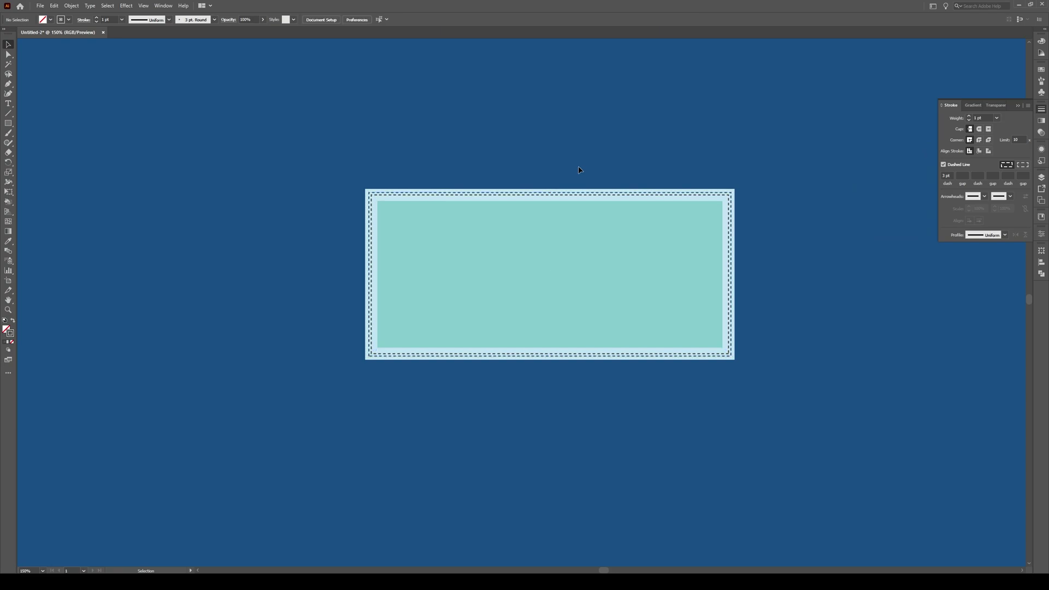
Draw a solid, non-dashed horizontal line across the upper part of the mask
left_click(8, 114)
left_click_drag(387, 235, 706, 236)
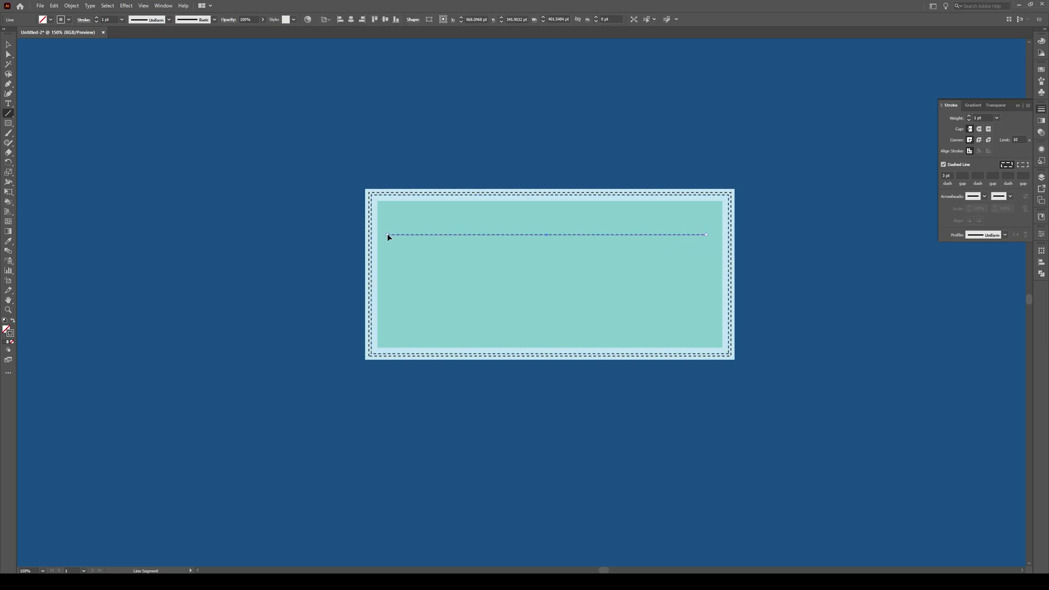
key("v")
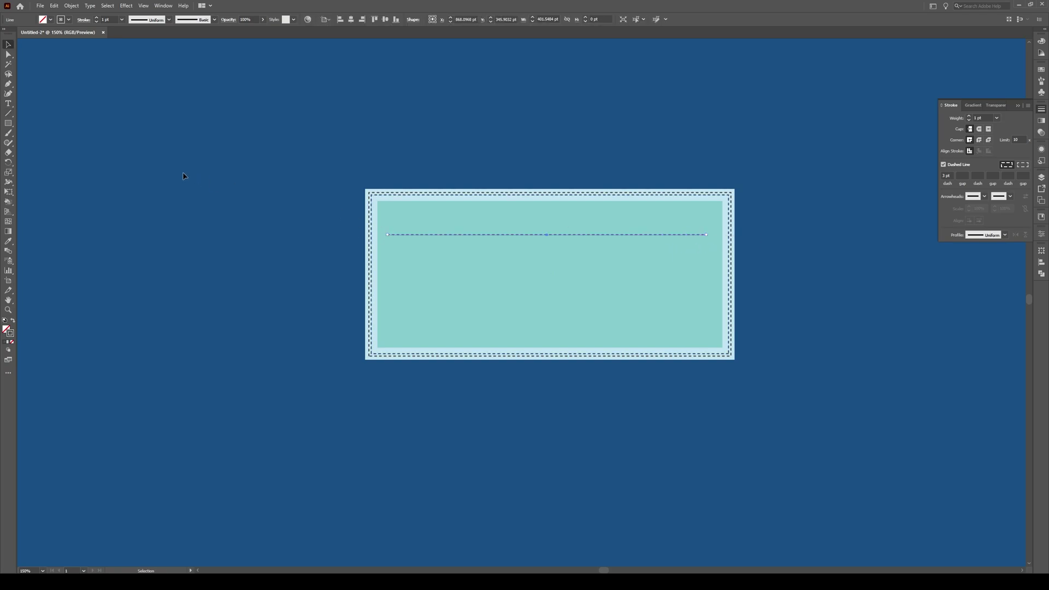
left_click(943, 165)
left_click(1017, 105)
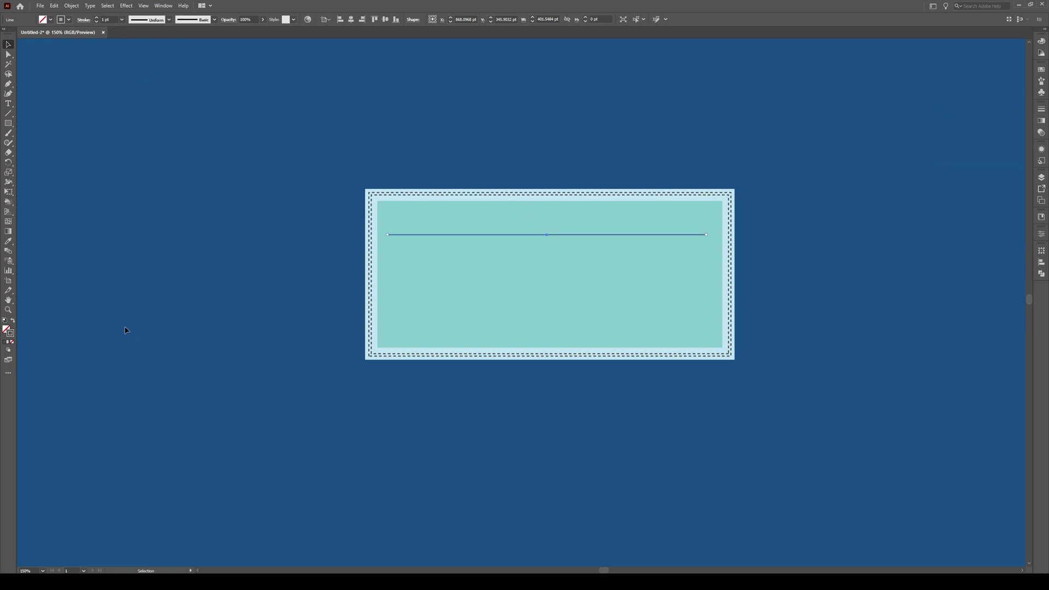
Give the line a near-white eaf2f4 stroke at 6 pt weight
double_click(9, 333)
left_click_drag(548, 162, 481, 139)
left_click(661, 140)
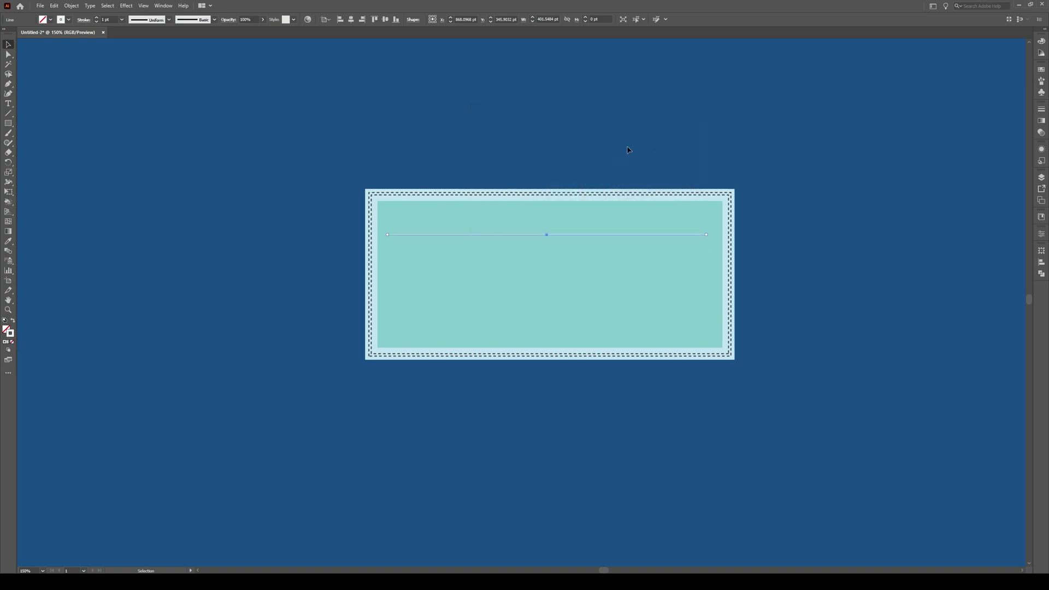
left_click(109, 21)
type("6")
key("Return")
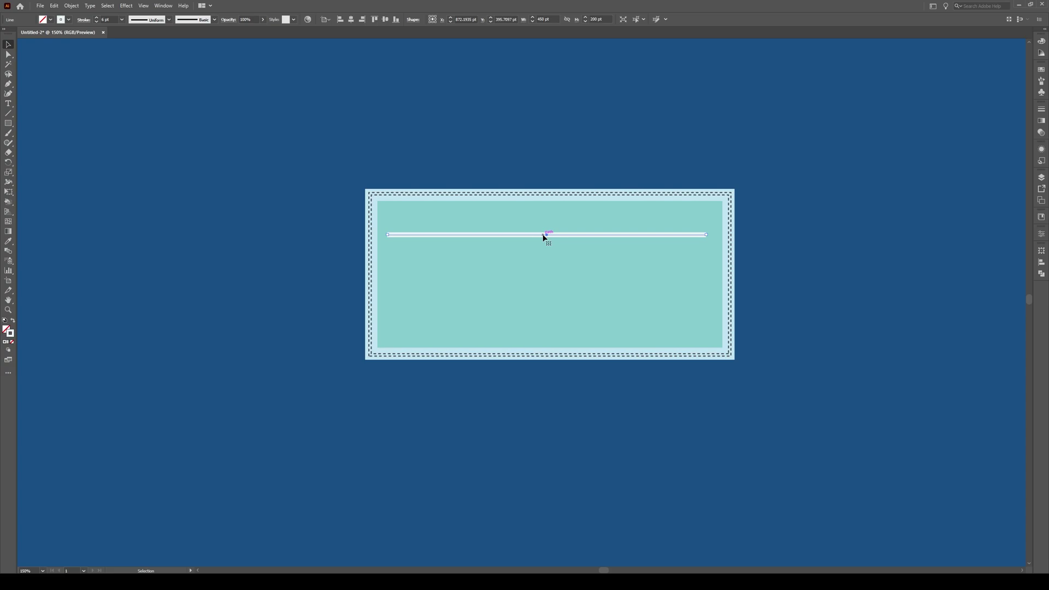
left_click(545, 236)
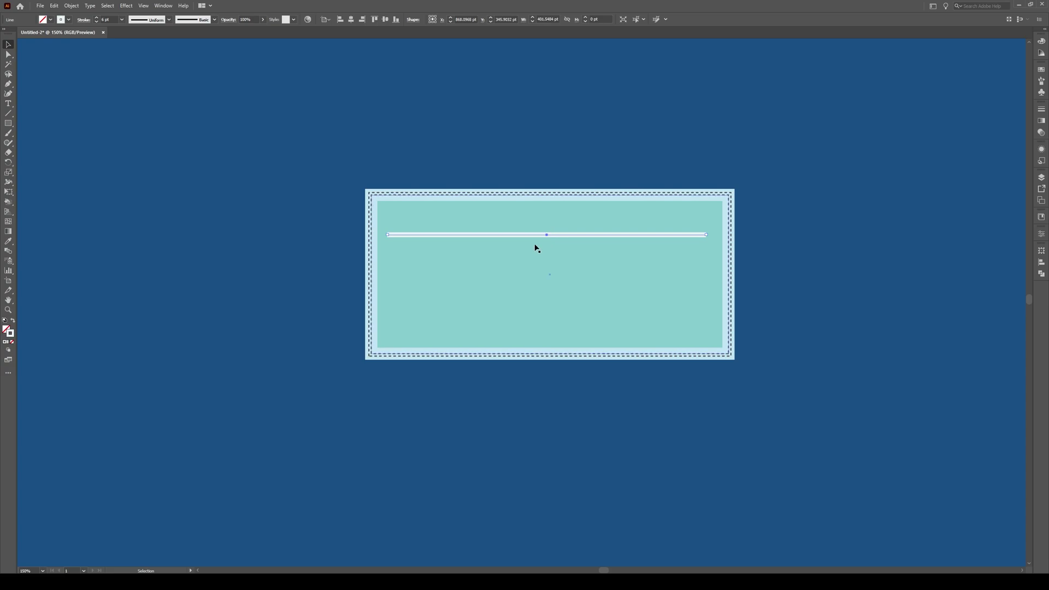
Apply Width Profile 1 so the light line tapers to points at both ends
left_click(169, 21)
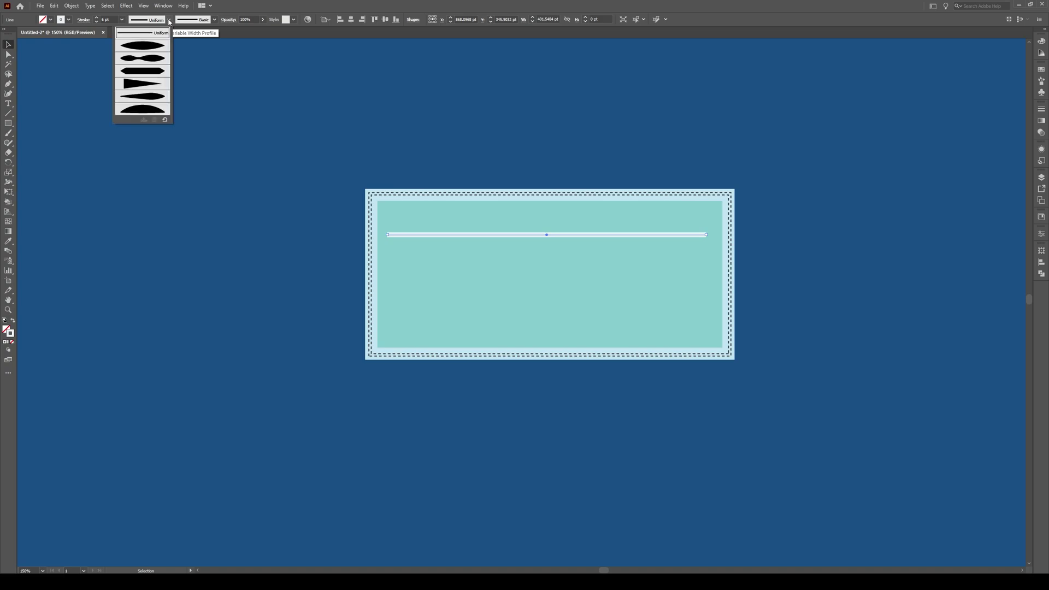
left_click(144, 51)
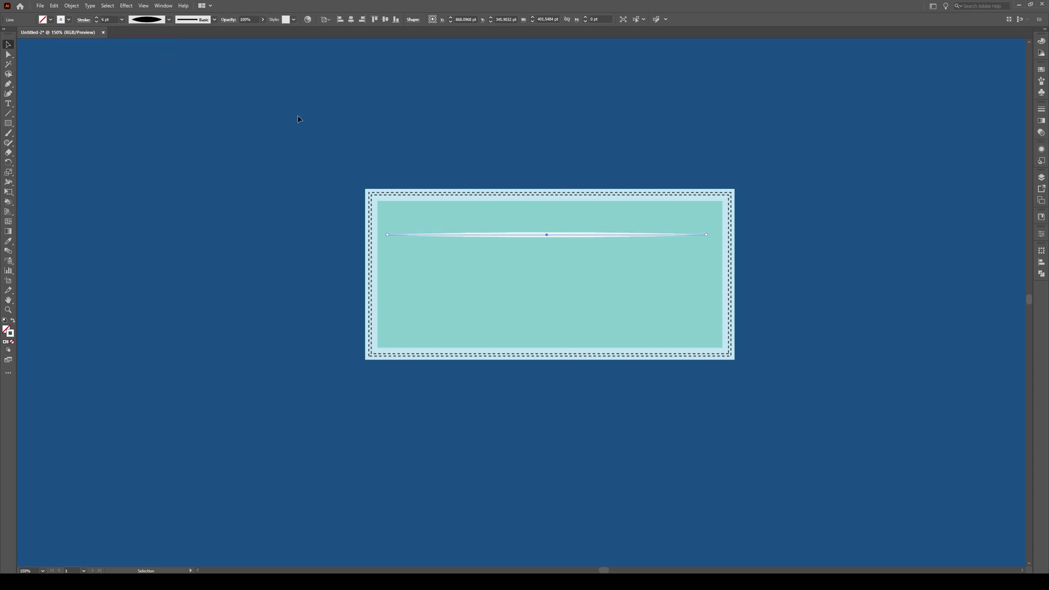
left_click(404, 137)
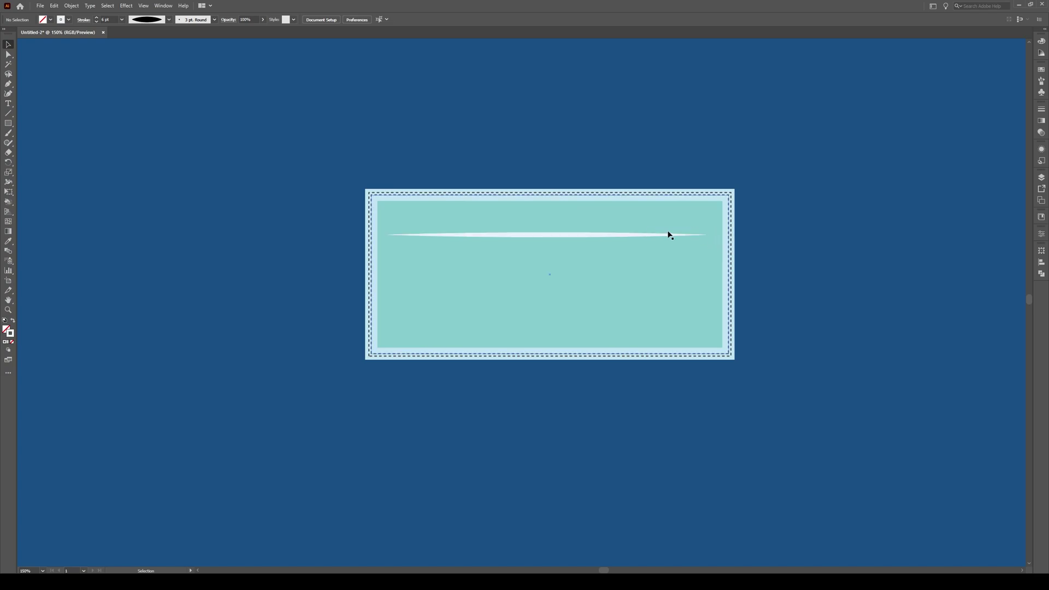
left_click(553, 236)
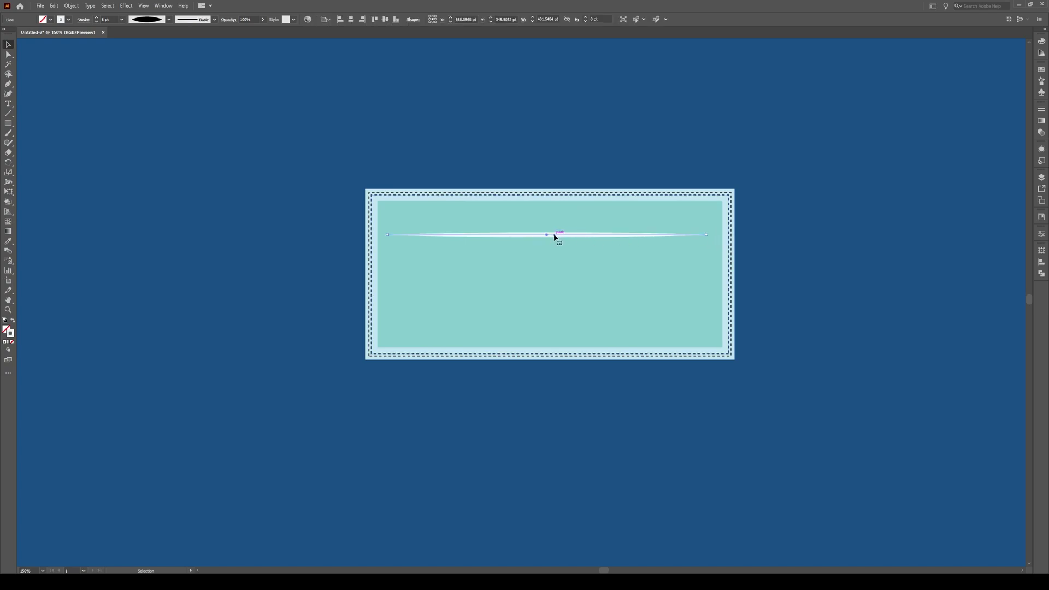
Duplicate the pleat line downward into four evenly spaced lines, horizontally centred on the mask
left_click_drag(554, 236, 554, 258)
key("ctrl+d")
key("ctrl+d")
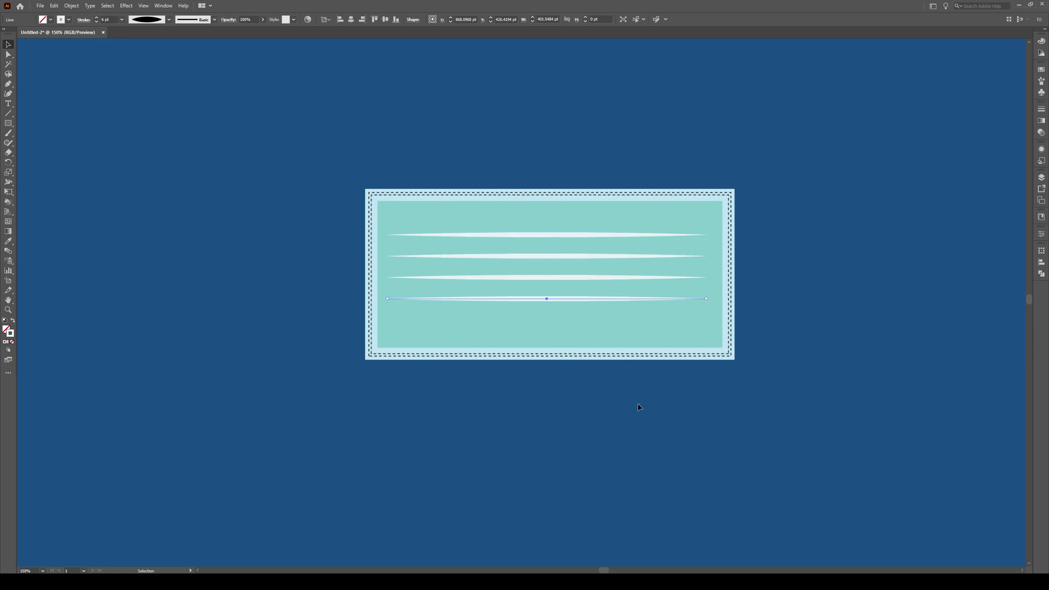
left_click(598, 441)
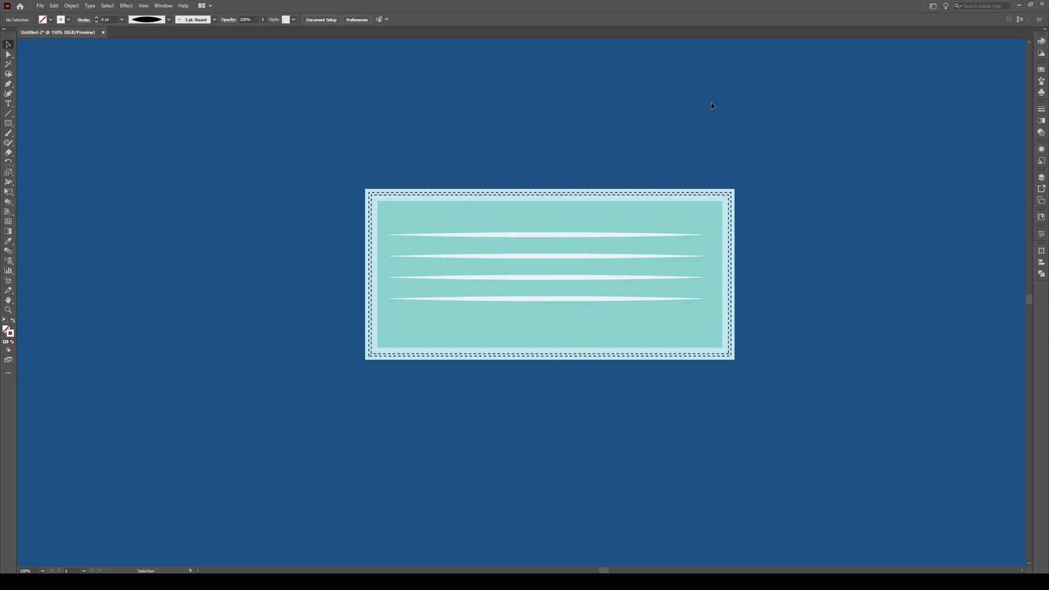
key("ctrl+a")
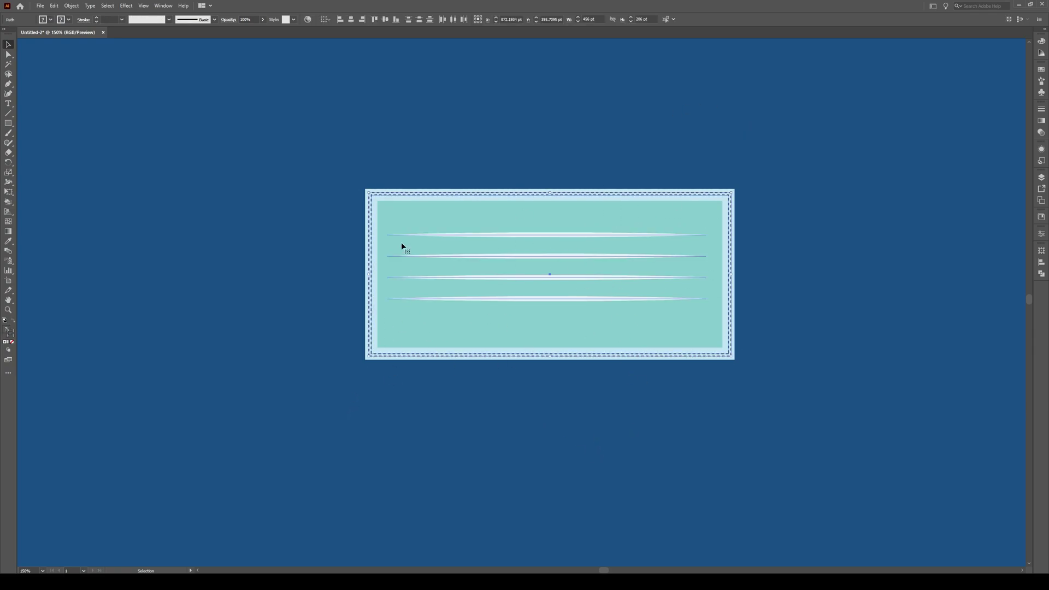
left_click(350, 22)
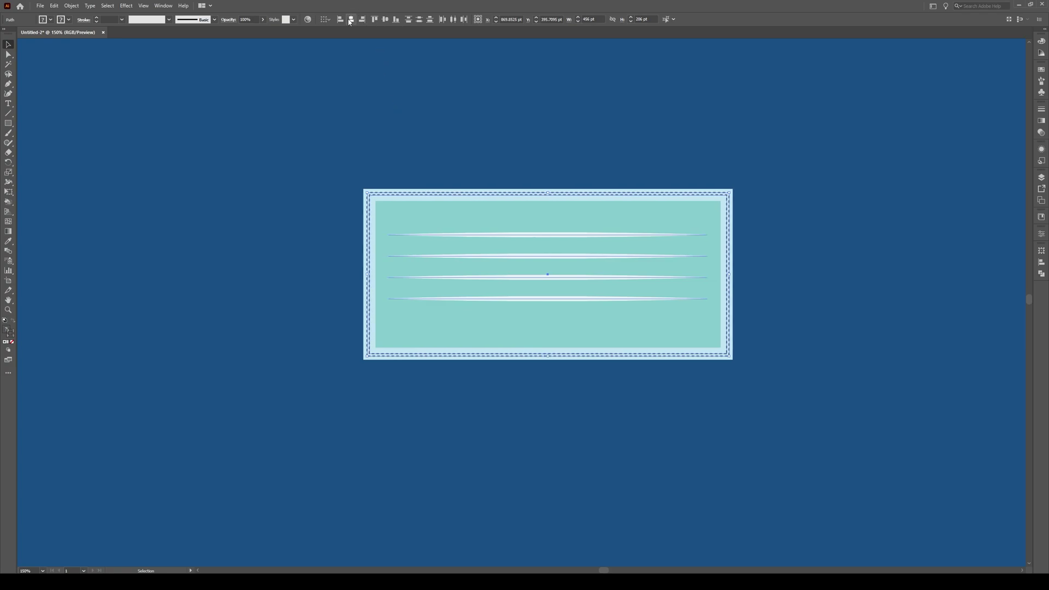
left_click(487, 151)
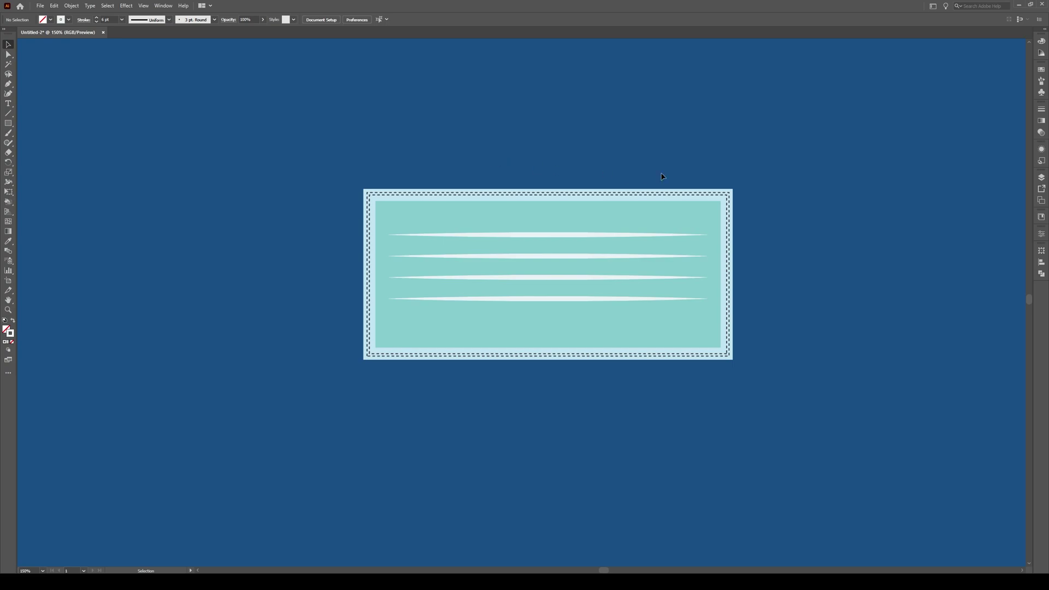
Apply a horizontal Arc Upper warp at 28% bend to the mask rectangle
scroll(584, 173, "up", 1)
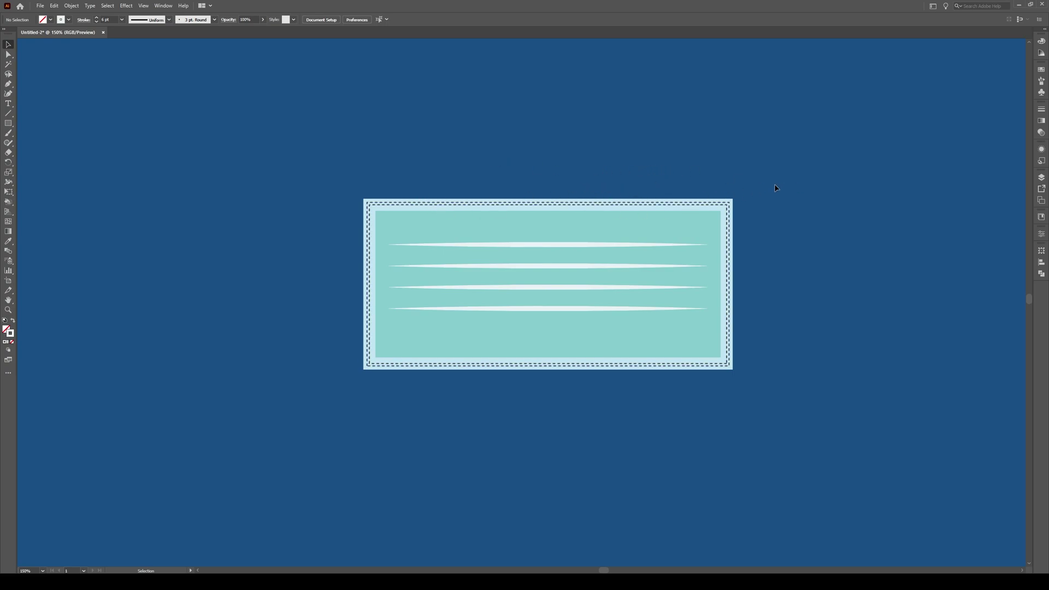
left_click_drag(779, 173, 604, 199)
left_click_drag(364, 236, 344, 236)
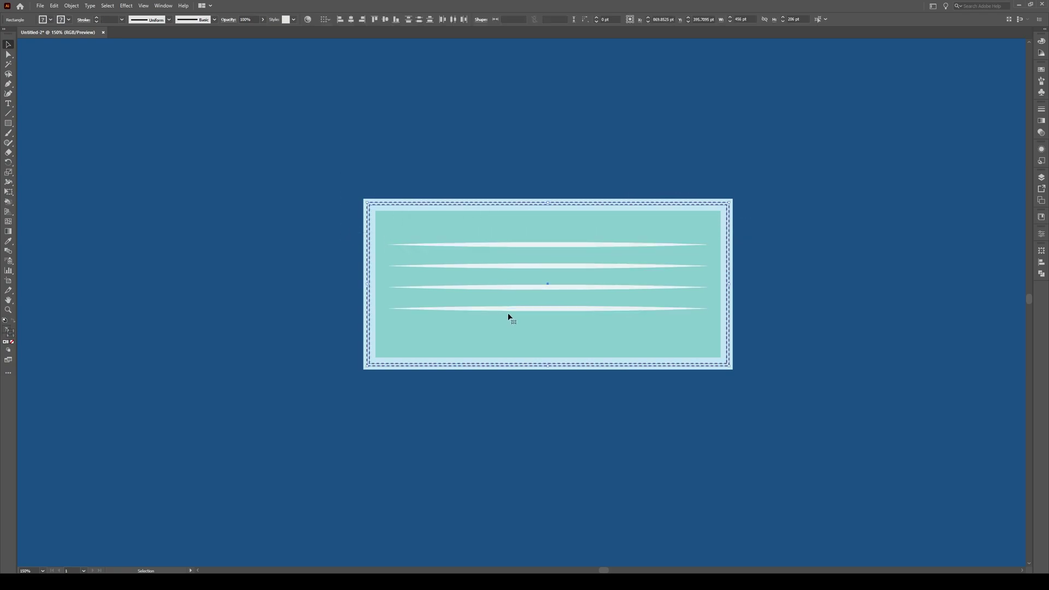
left_click(126, 5)
mouse_move(157, 114)
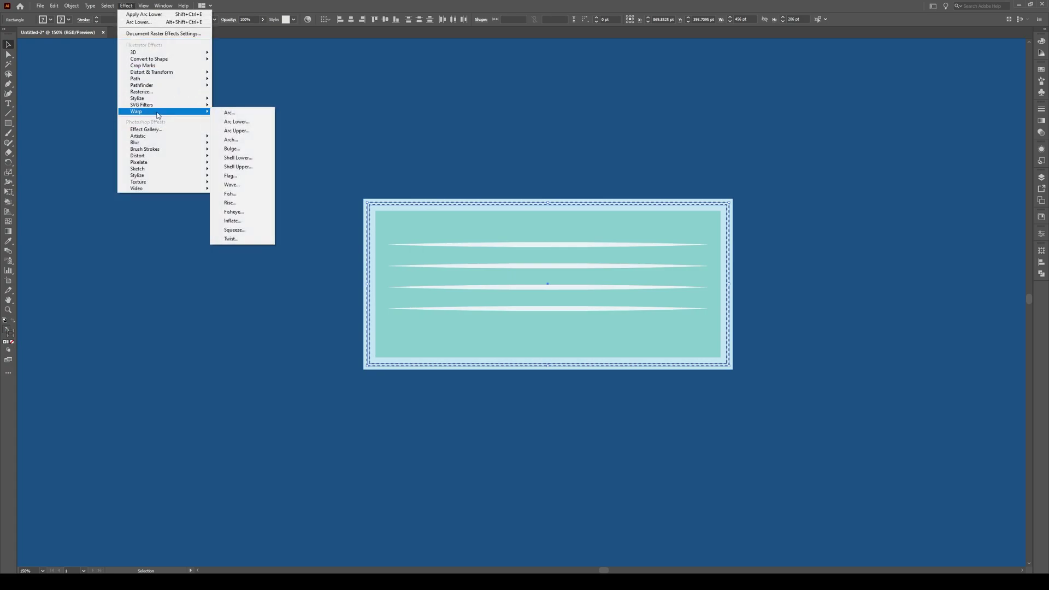
left_click(246, 131)
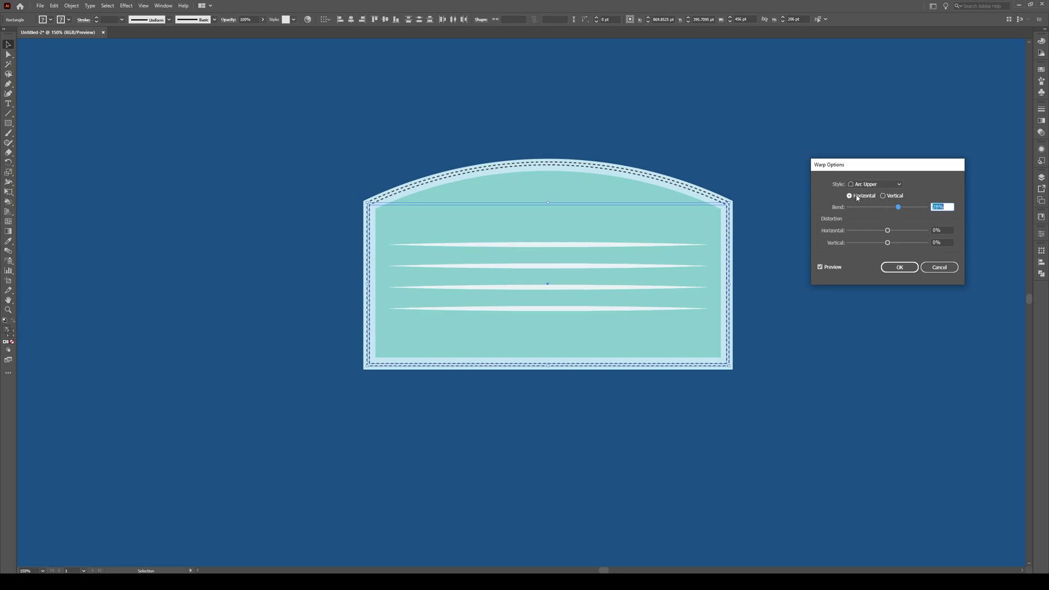
left_click(881, 196)
left_click(866, 196)
left_click(894, 267)
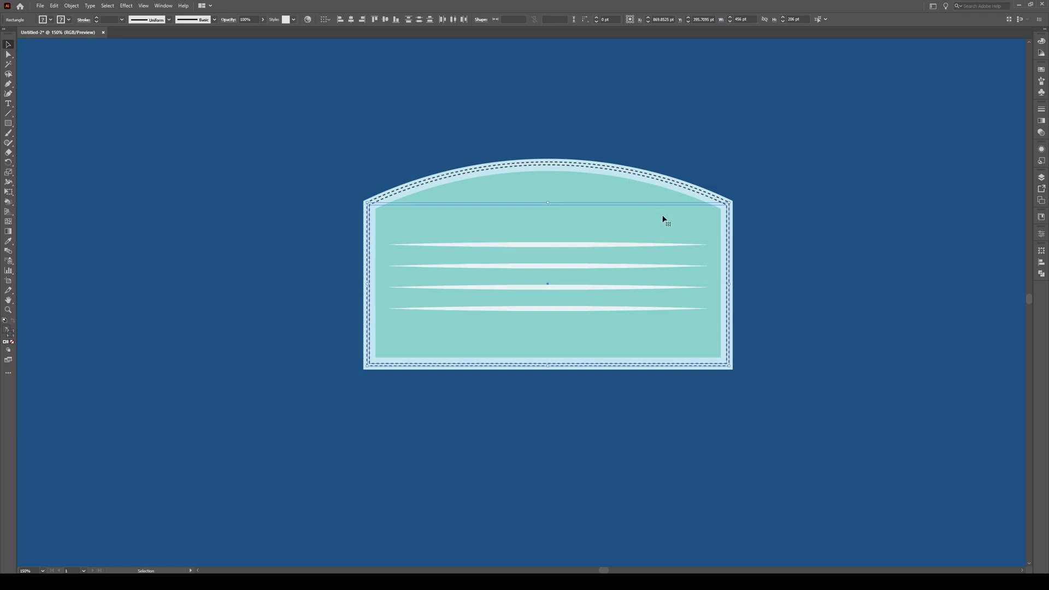
Add a Fisheye warp with negative bend to form a central nose bump
left_click(126, 6)
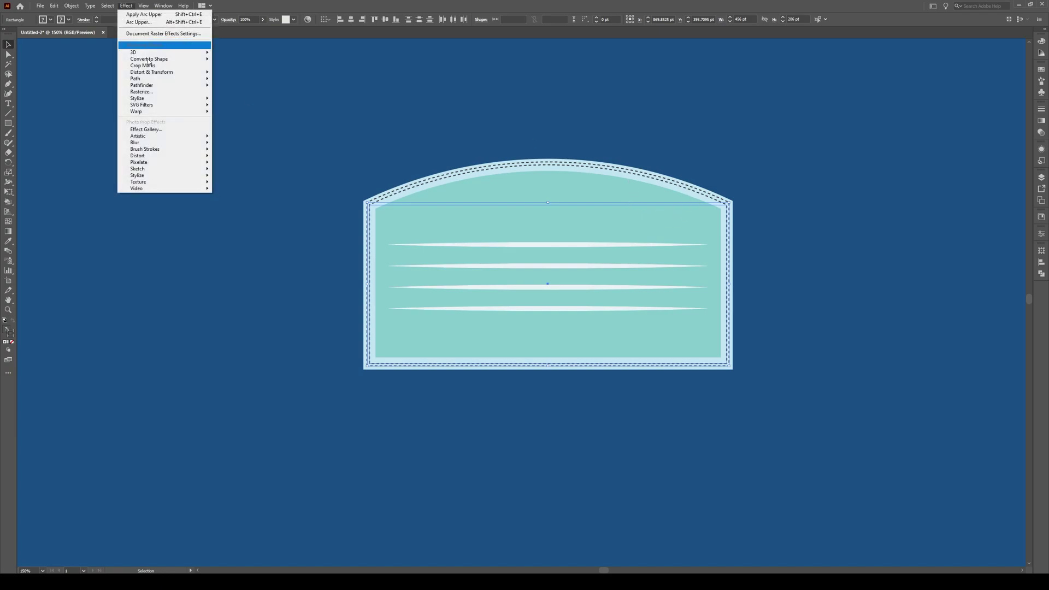
mouse_move(180, 111)
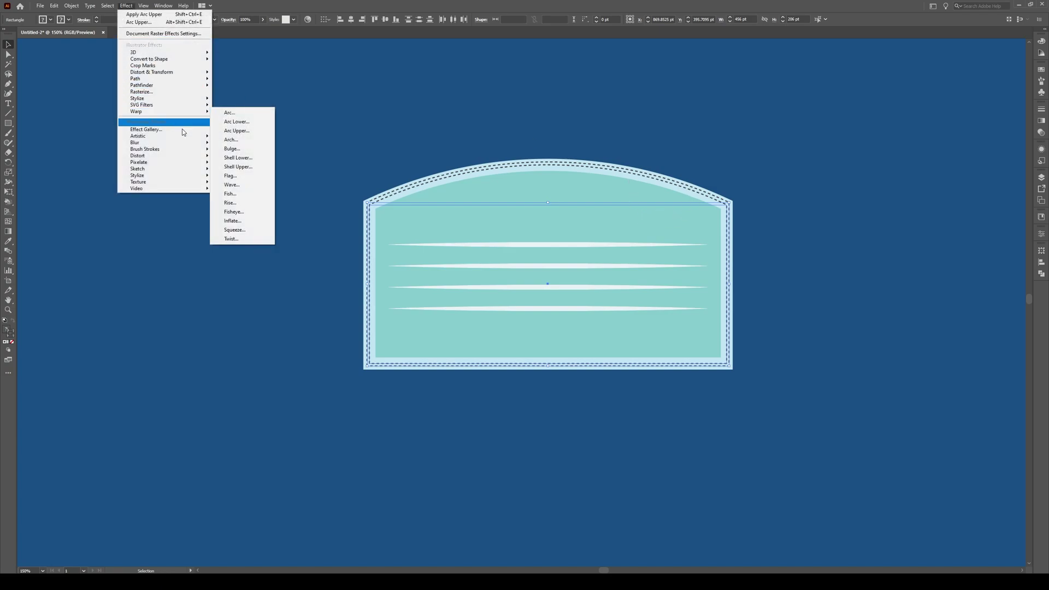
left_click(235, 212)
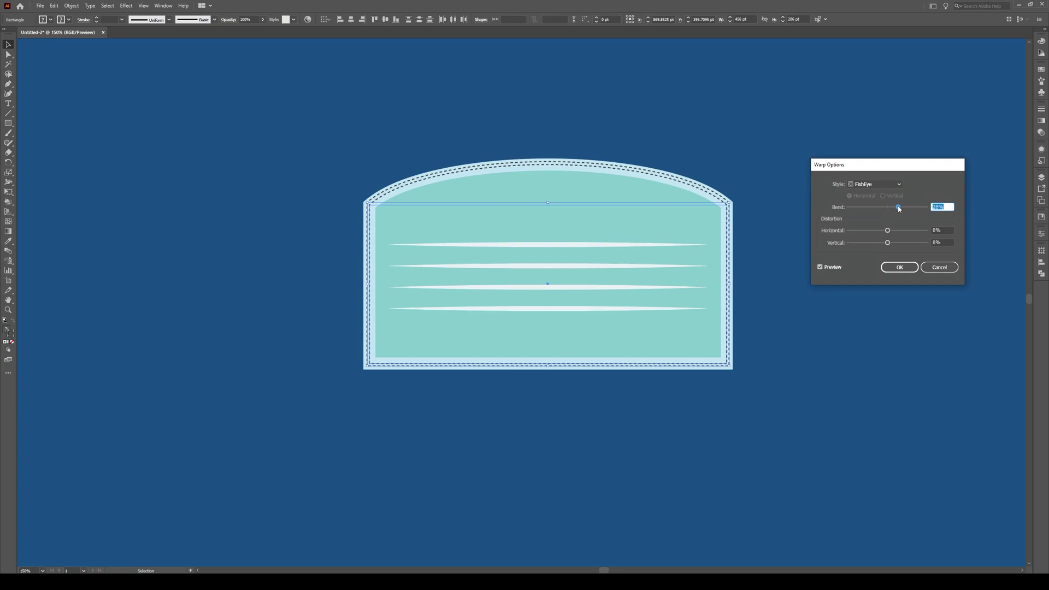
left_click_drag(899, 210, 846, 210)
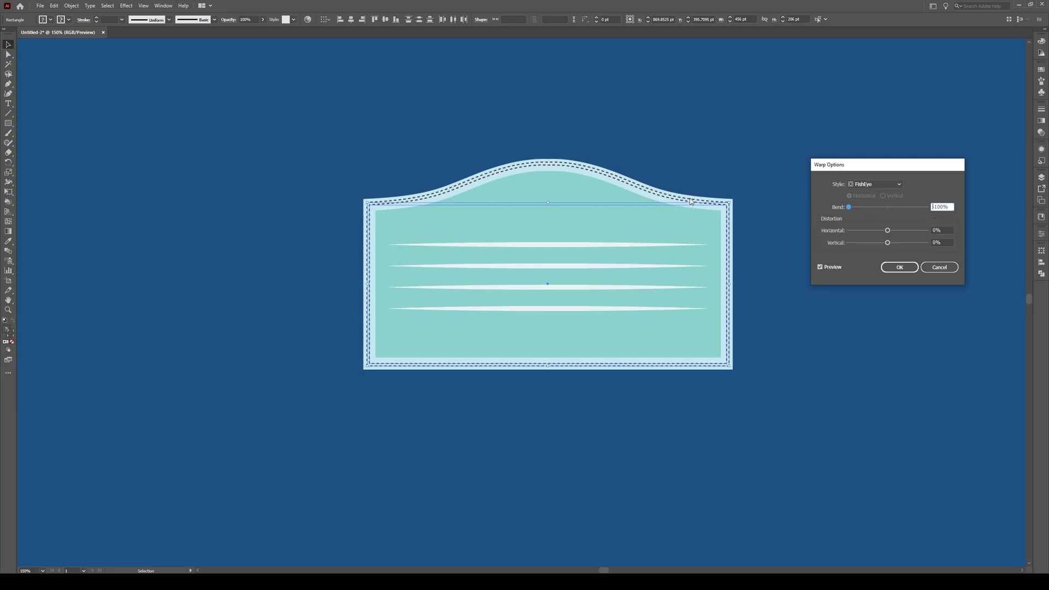
left_click(899, 268)
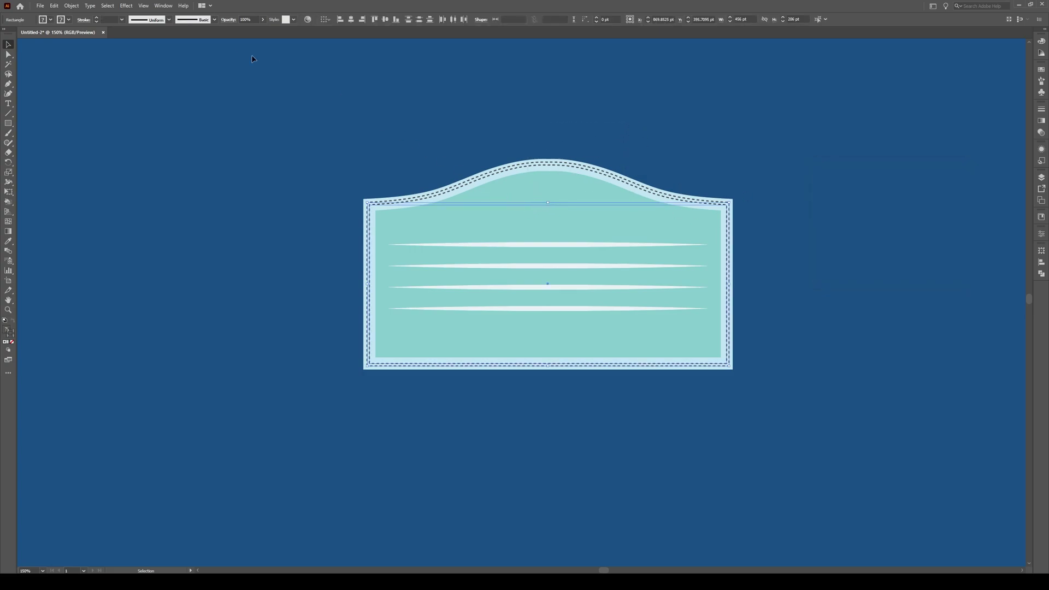
Expand the warped appearance into plain paths and select all the mask artwork
left_click(71, 7)
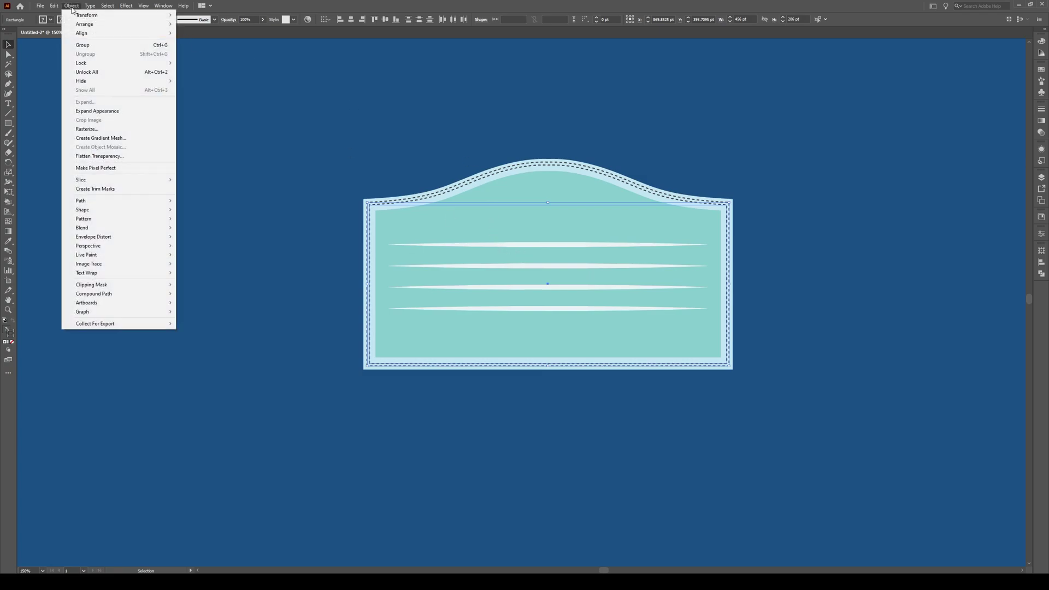
left_click(107, 112)
left_click(623, 148)
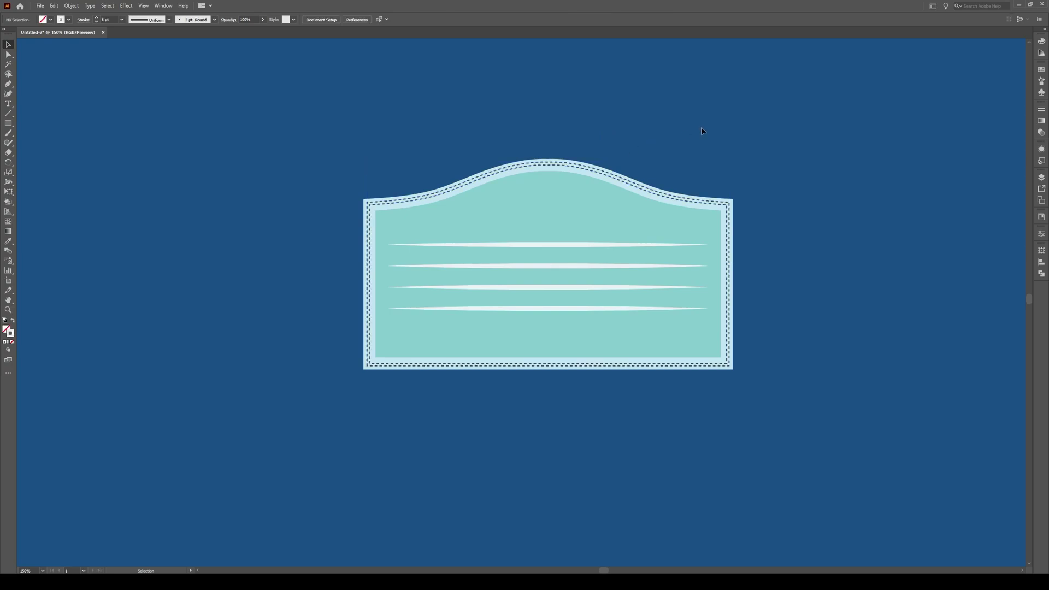
key("ctrl+a")
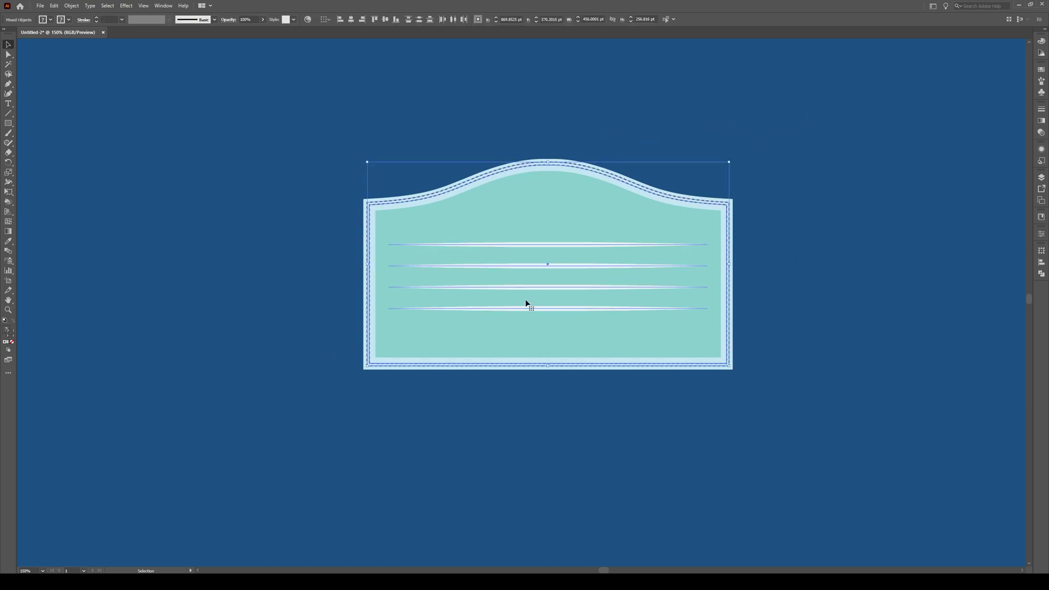
Apply a horizontal Arc Lower warp at 22% bend to the whole mask, then reselect everything
left_click(126, 5)
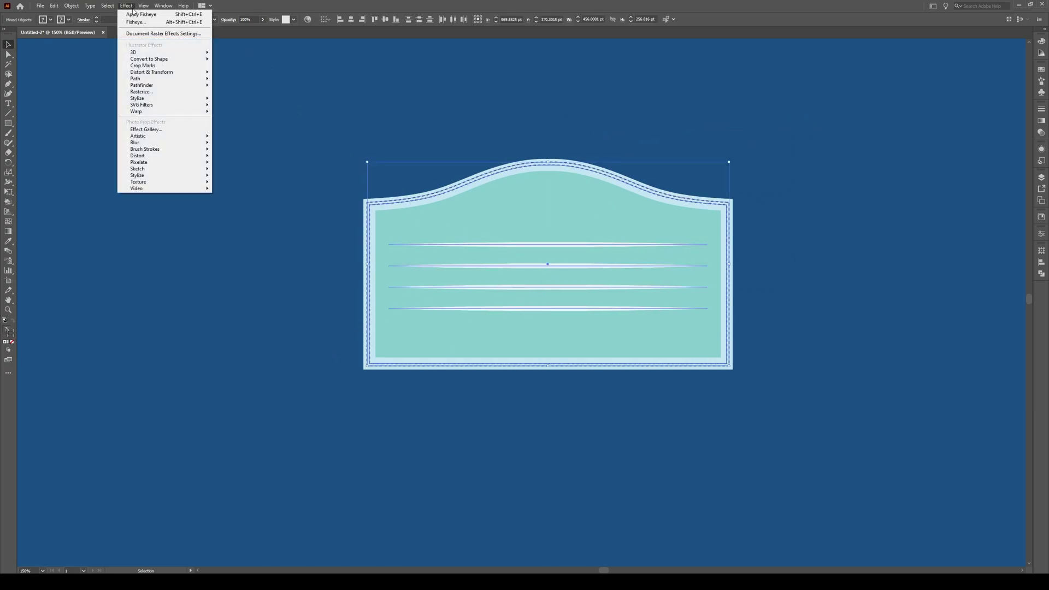
mouse_move(160, 115)
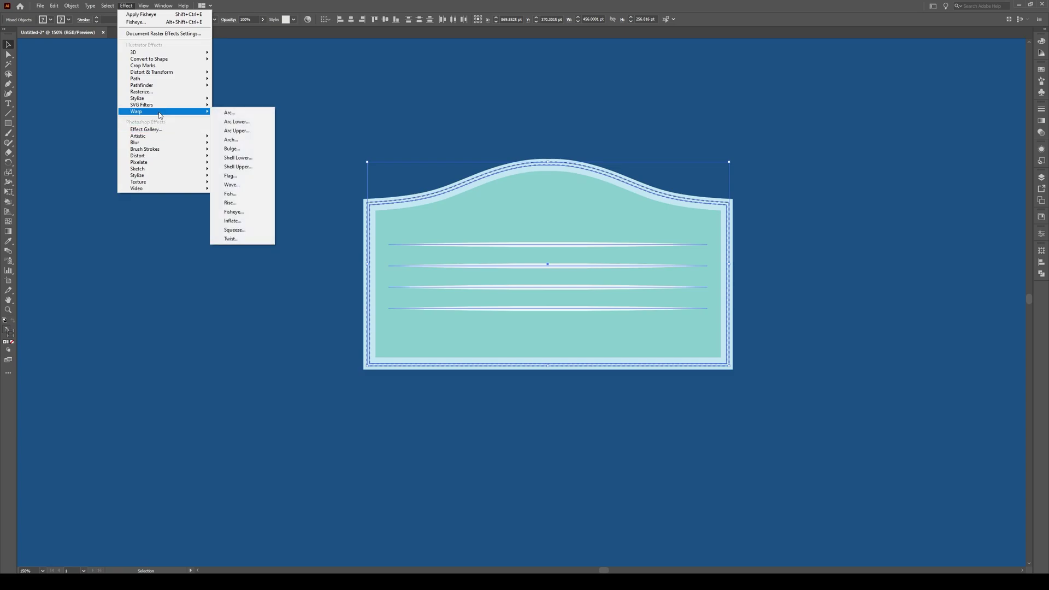
left_click(235, 125)
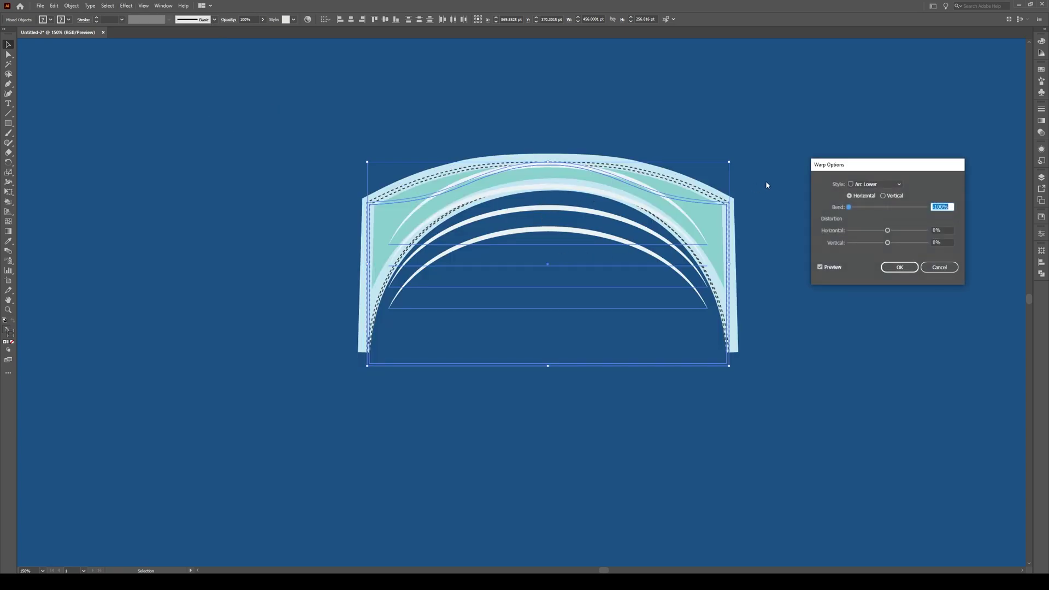
left_click_drag(852, 206, 897, 211)
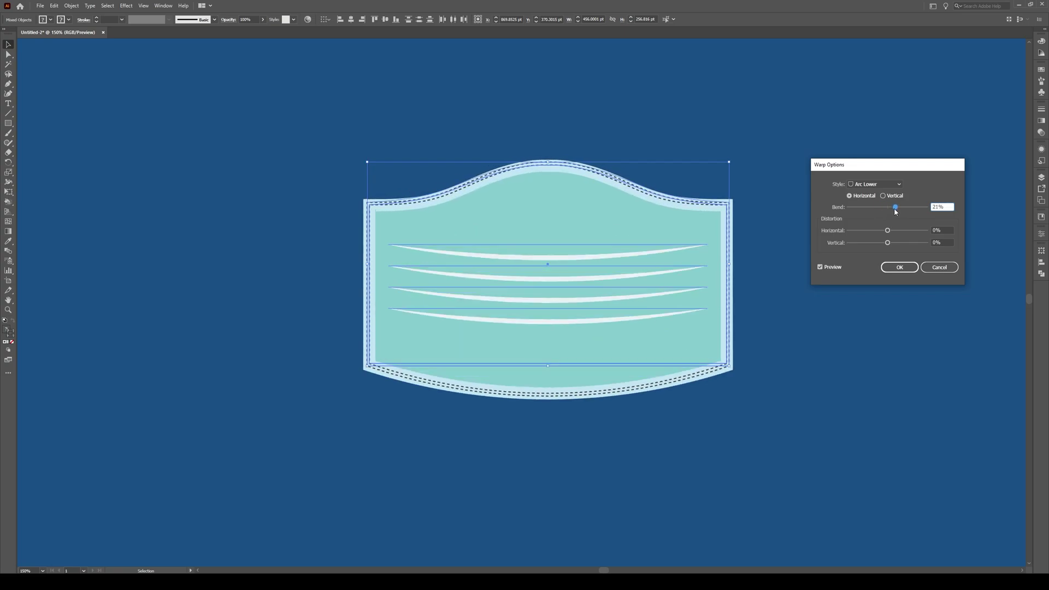
left_click_drag(896, 212, 898, 209)
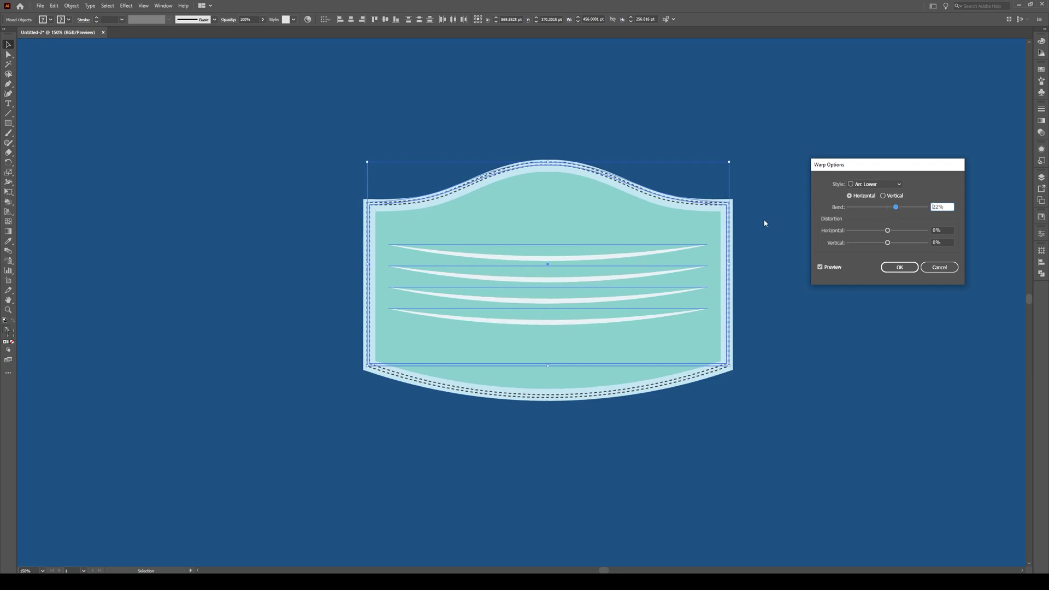
left_click(900, 269)
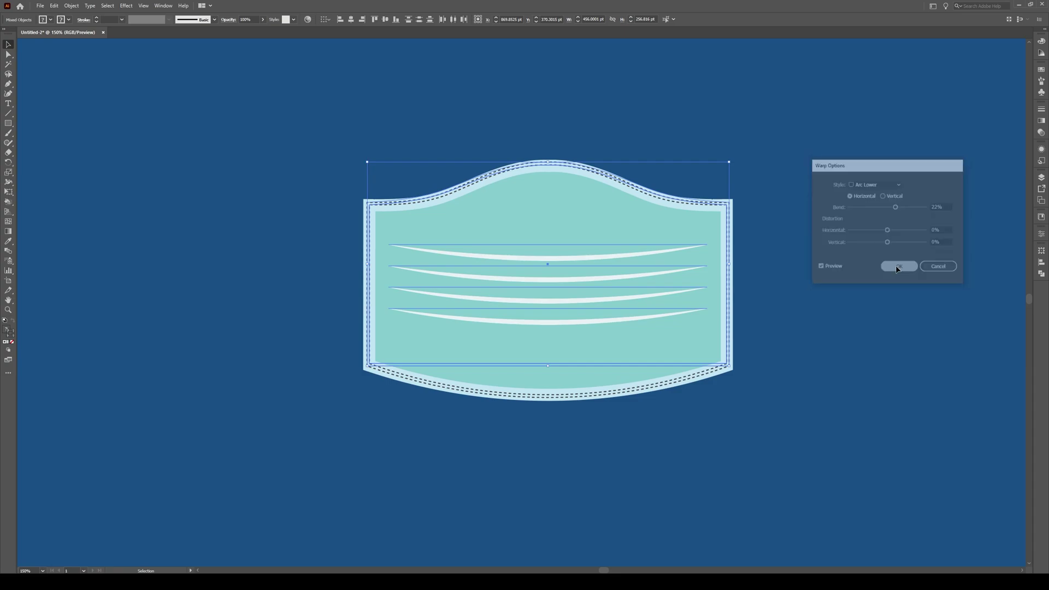
left_click(782, 318)
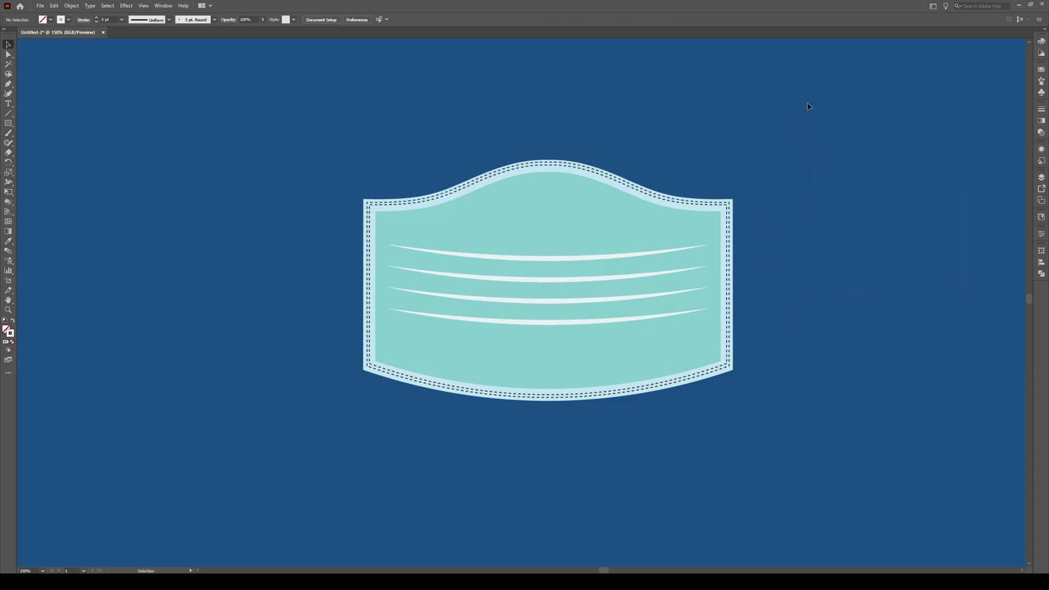
key("ctrl+a")
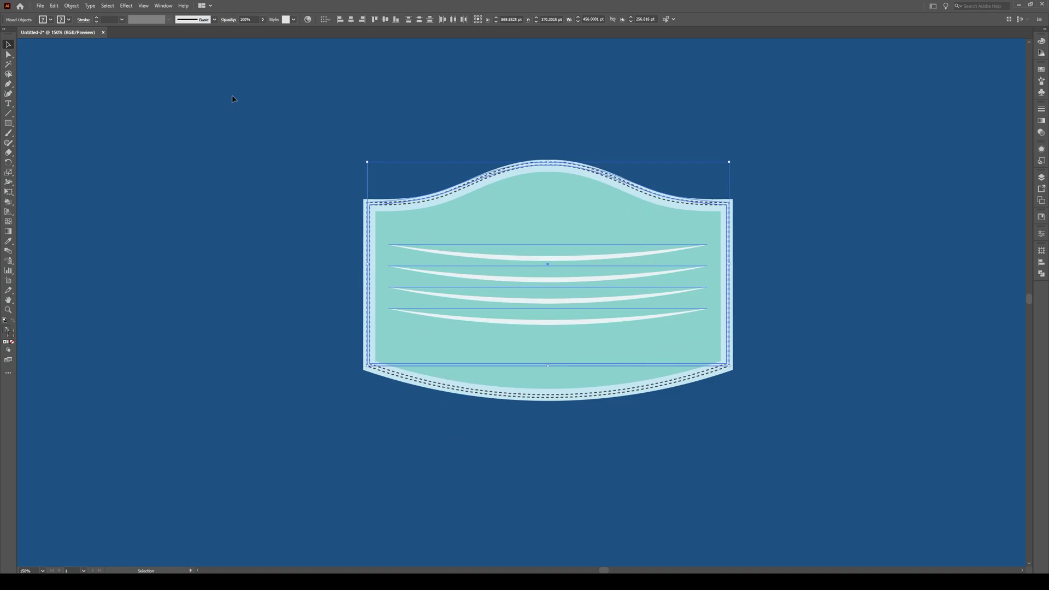
Expand the mask's warp appearance and rotate the top pleat line 180° to curve upward
left_click(72, 6)
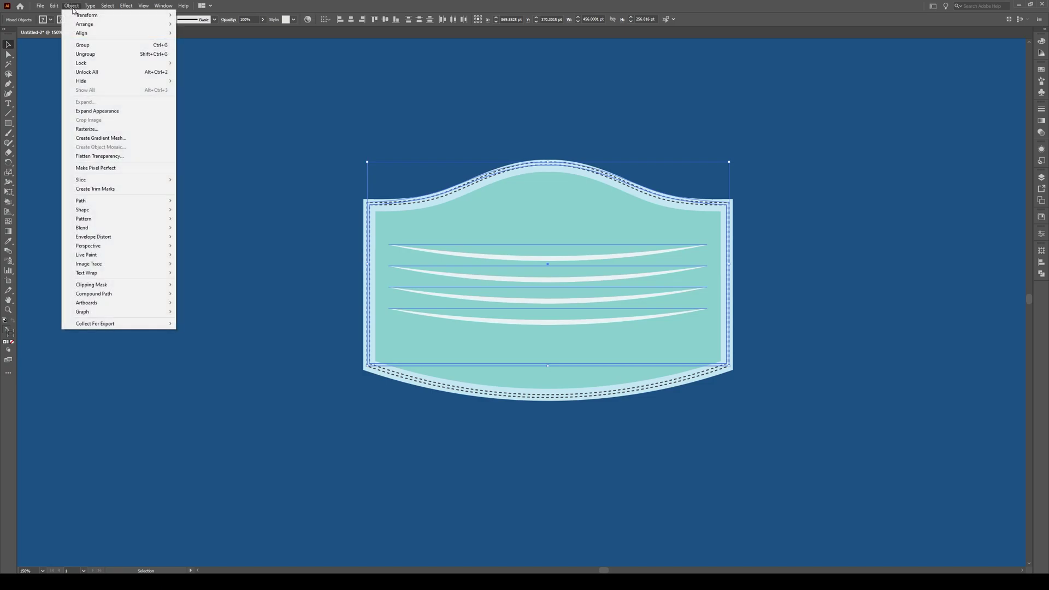
left_click(88, 111)
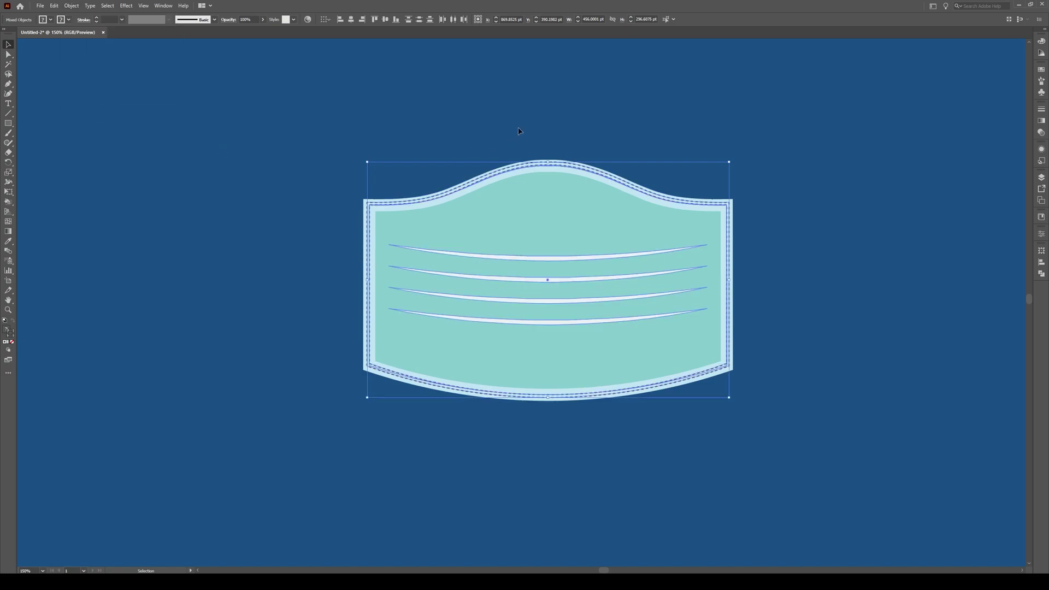
left_click(550, 257)
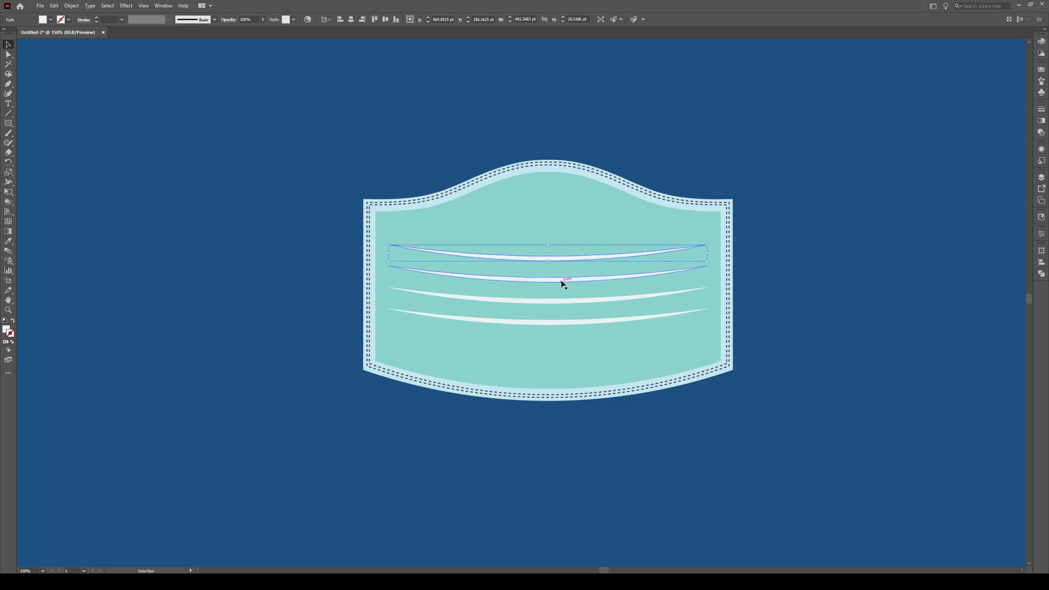
key("r")
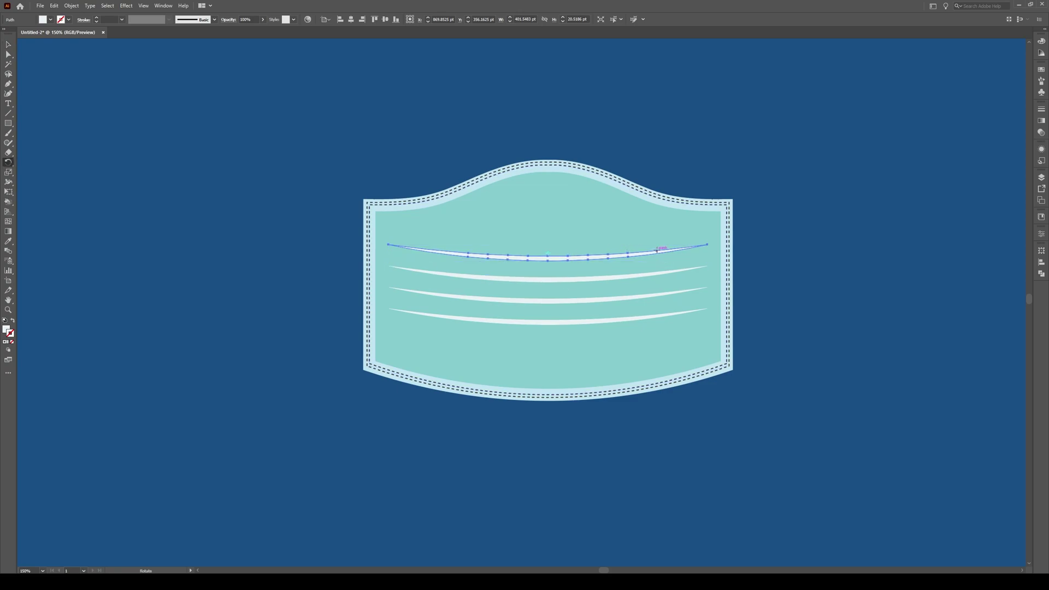
left_click_drag(657, 251, 415, 277)
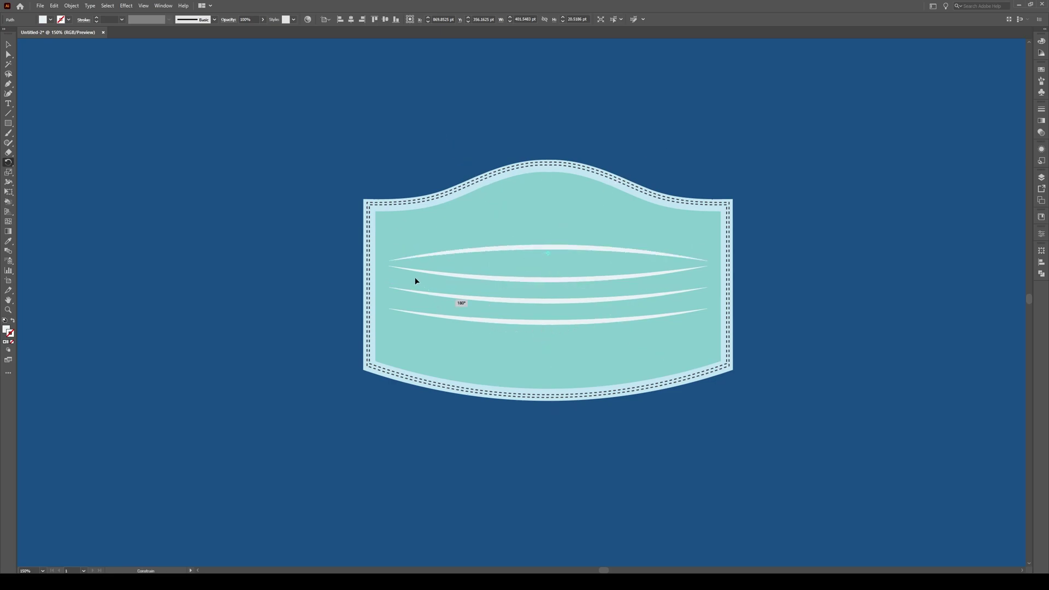
key("v")
Rotate the second pleat line 180° so it also curves upward
left_click(506, 279)
key("r")
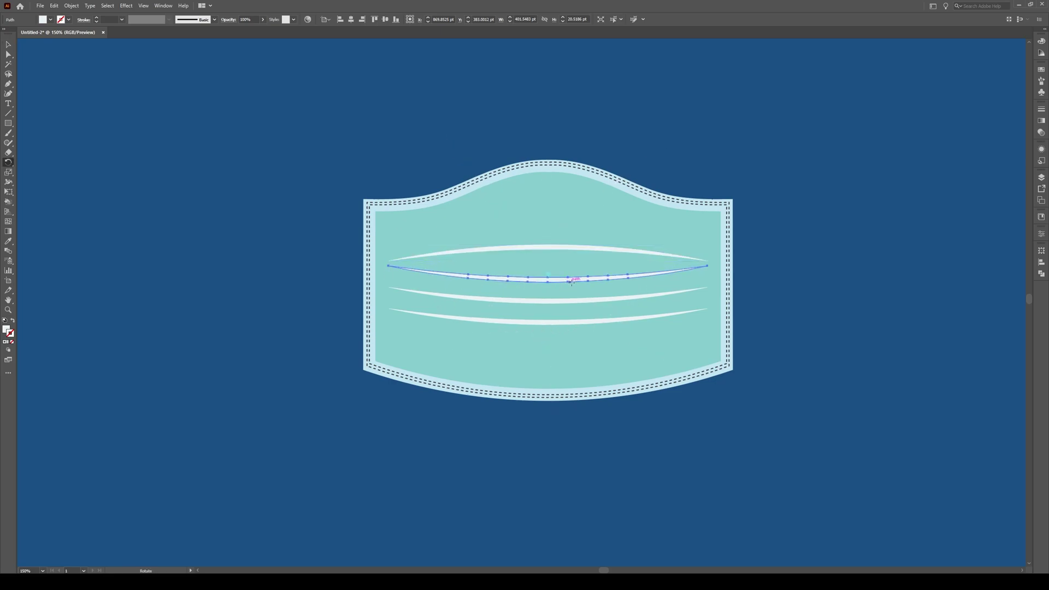
left_click_drag(639, 275, 416, 302)
key("v")
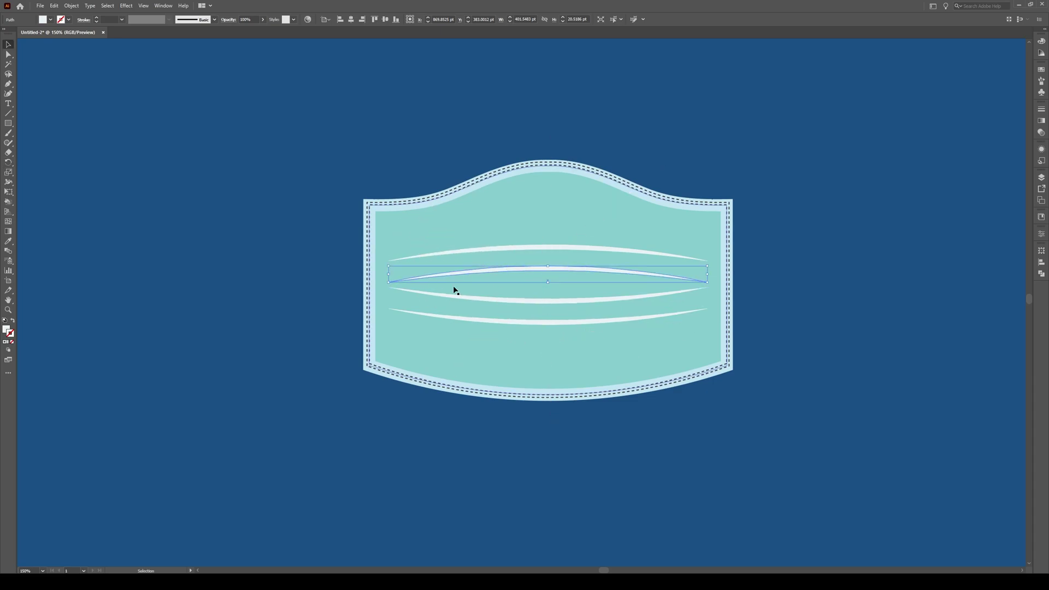
Nudge the lower two pleat lines slightly down
left_click(612, 146)
key("ctrl+alt+0")
key("ctrl+1")
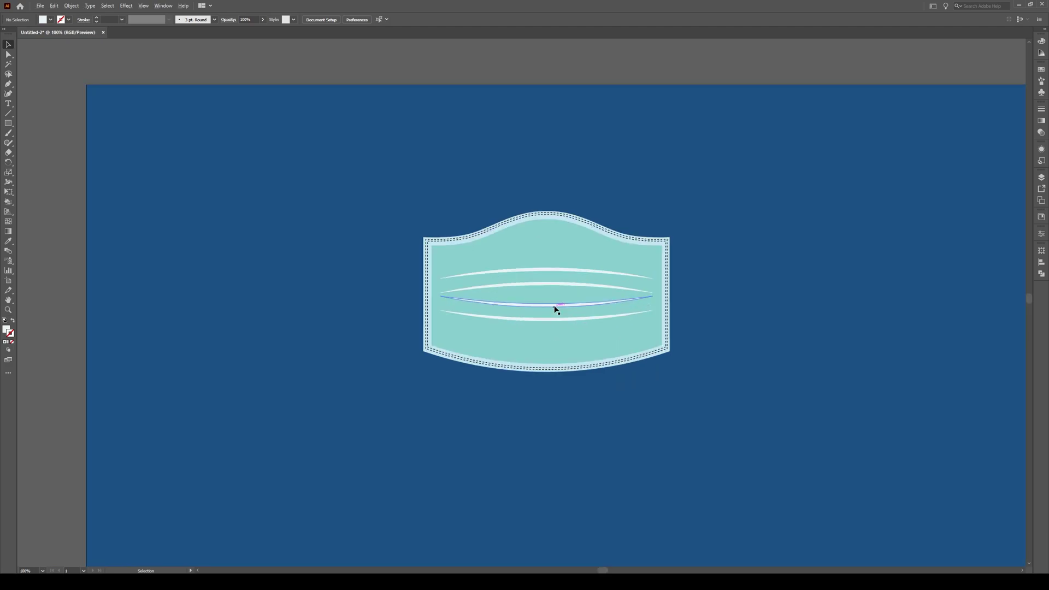
scroll(568, 270, "up", 1)
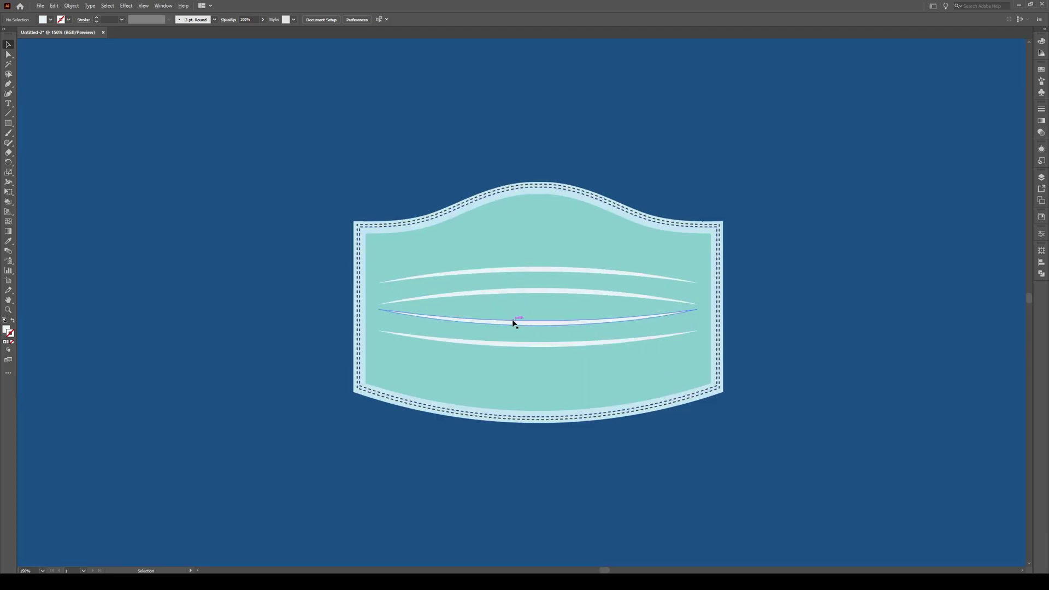
left_click(514, 326)
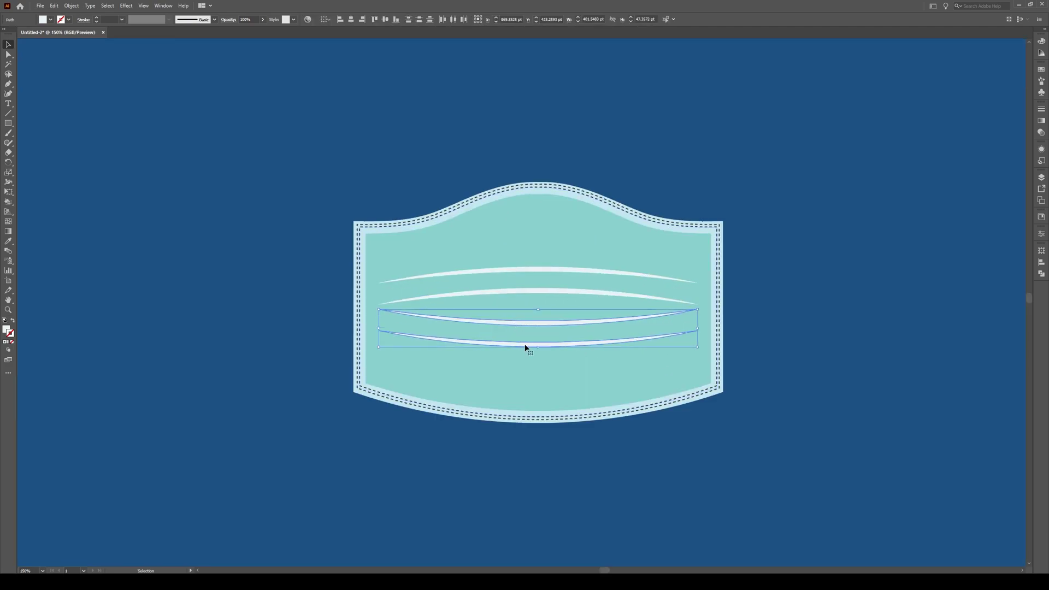
key("Down")
key("Down")
key("Down")
key("Down")
key("Down")
key("Down")
key("Down")
key("Down")
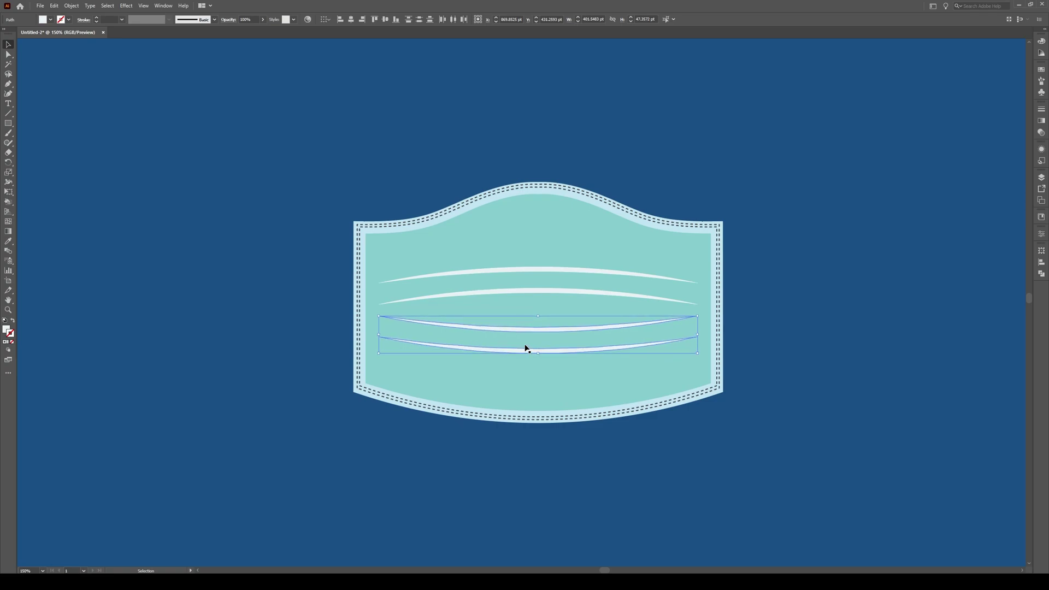
left_click(603, 127)
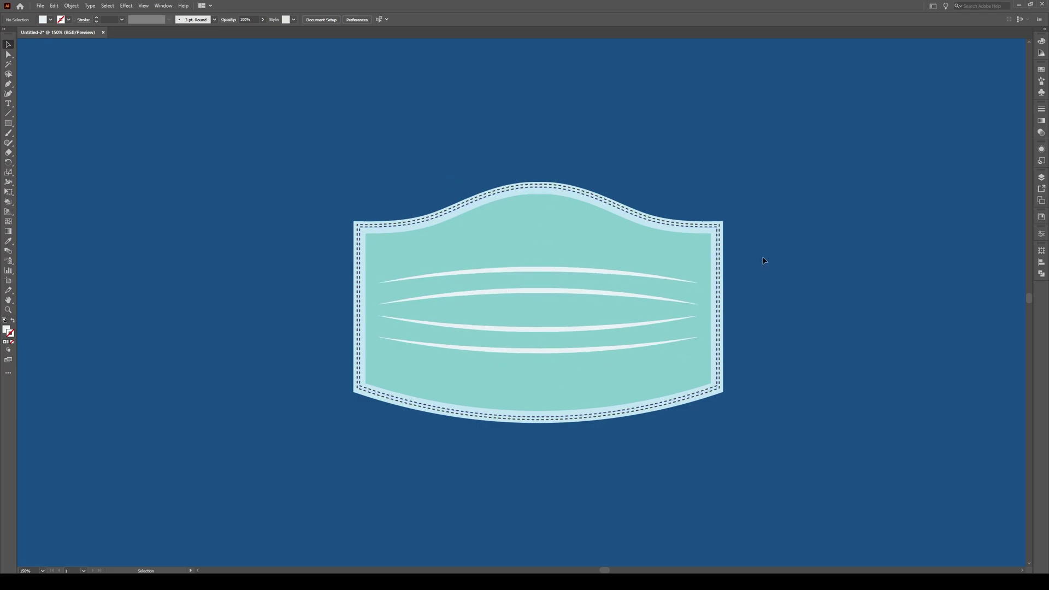
Draw a circle at the mask's right edge with a 6 pt white stroke and no fill
key("l")
mouse_move(718, 244)
left_mouse_down()
mouse_move(764, 323)
mouse_move(818, 380)
left_mouse_up()
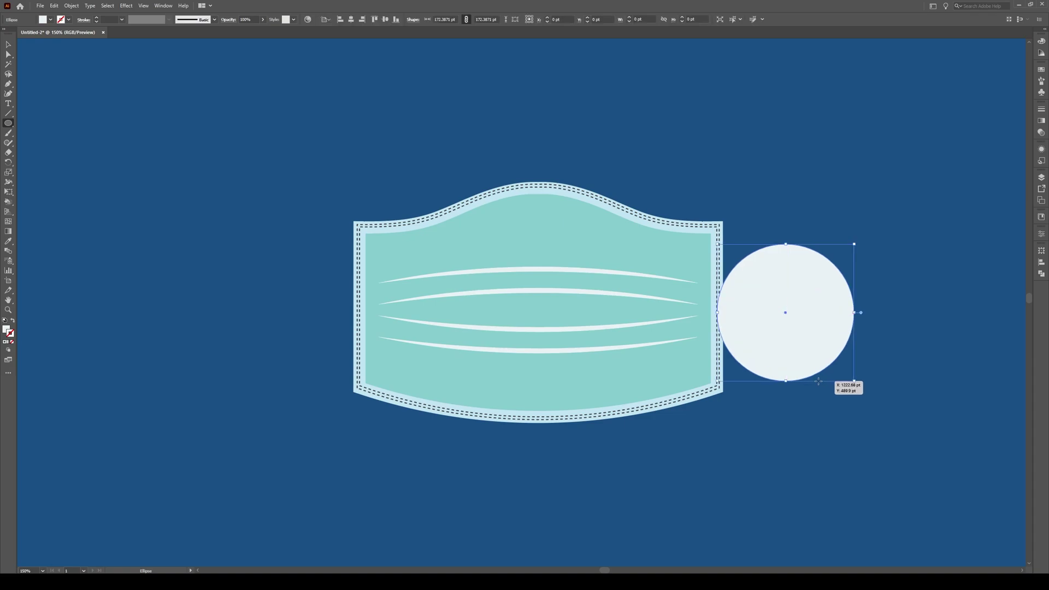
left_click(122, 19)
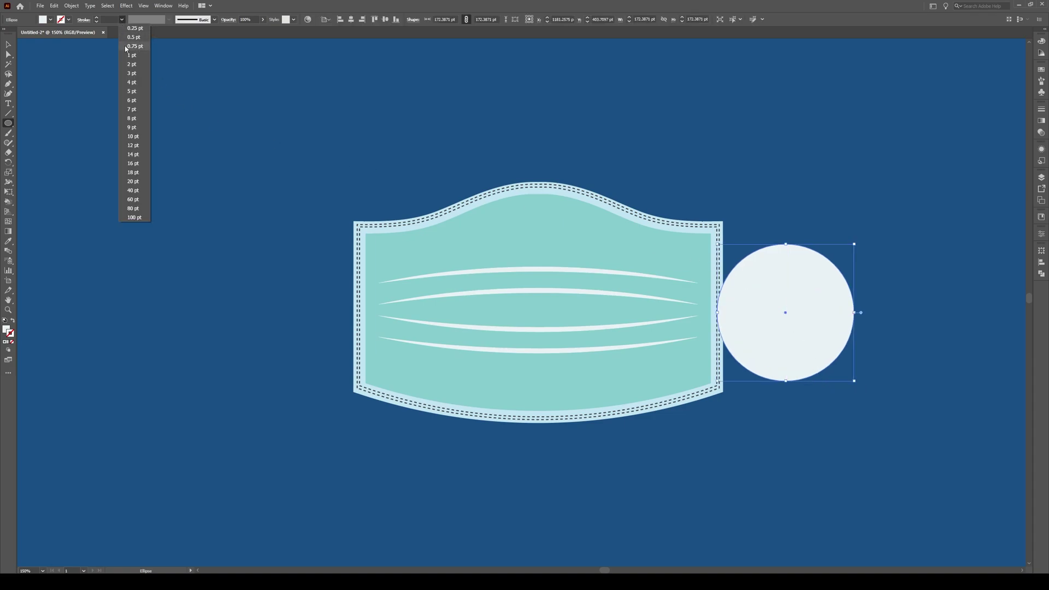
left_click(134, 101)
left_click(4, 332)
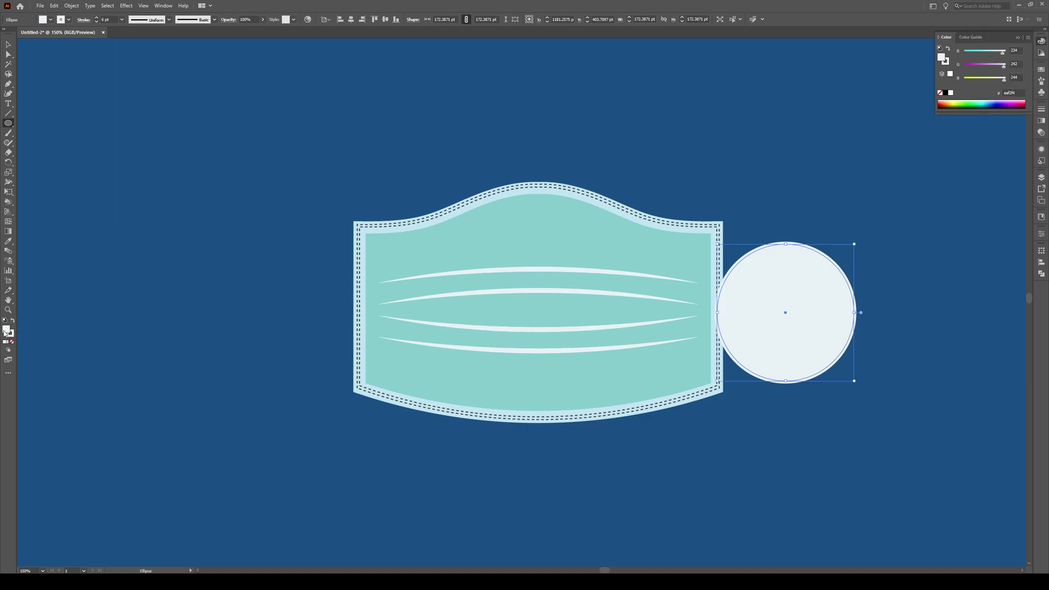
left_click(12, 343)
Alt-drag a copy of the ear-loop circle to the mask's left edge
key("v")
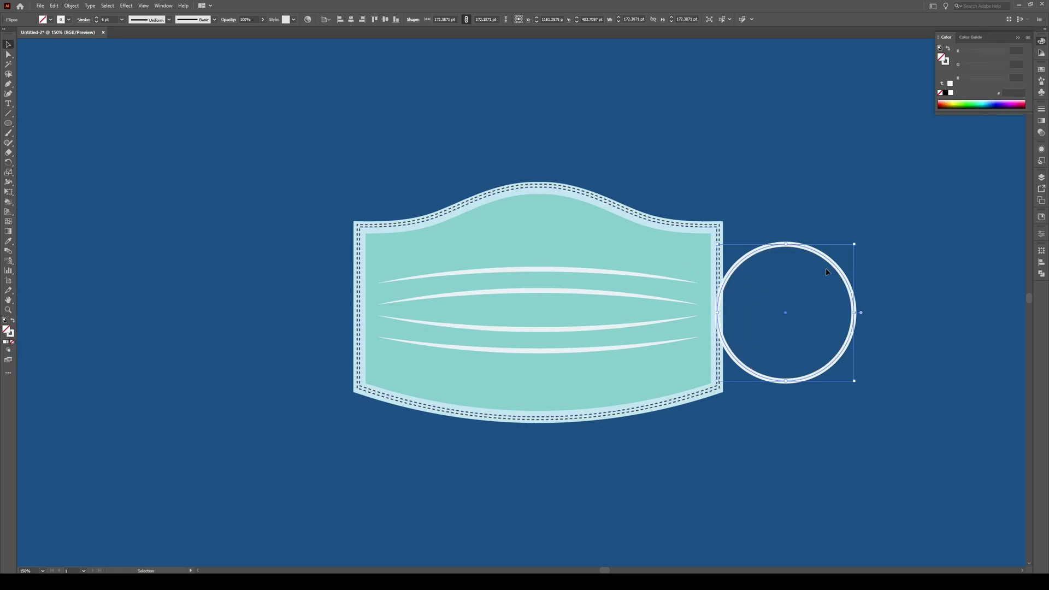
left_click_drag(831, 263, 393, 260)
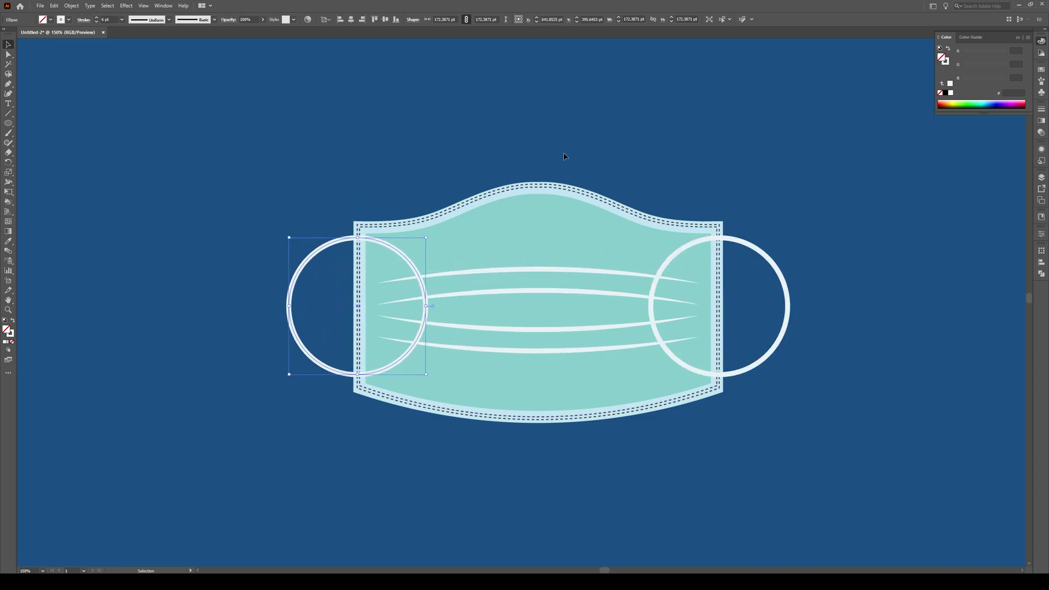
left_click(567, 129)
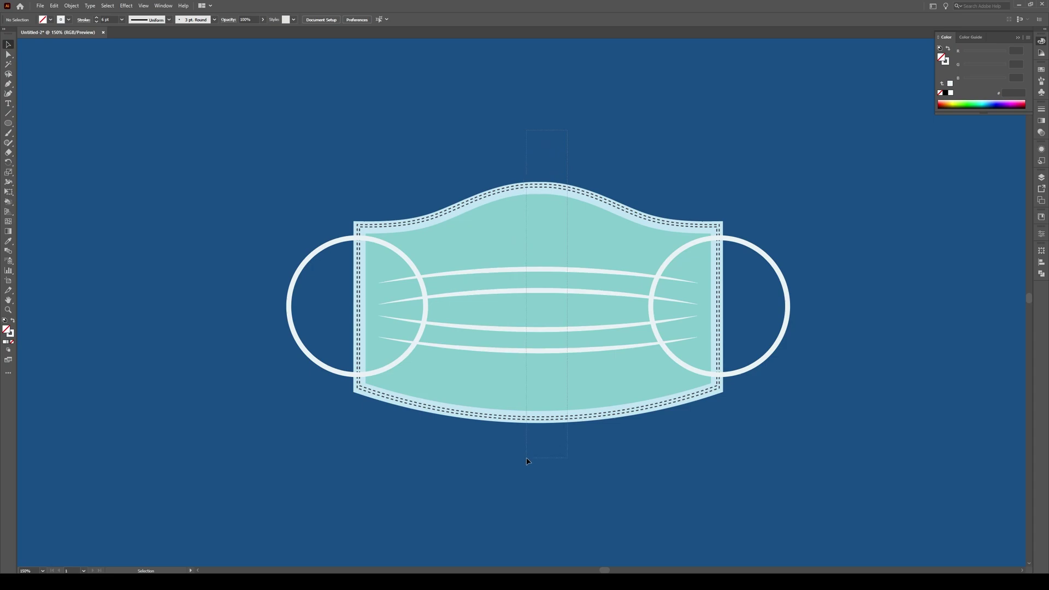
Bring the mask parts to the front so they cover the ear loops' inner halves
left_click_drag(527, 456, 535, 391)
right_click(535, 392)
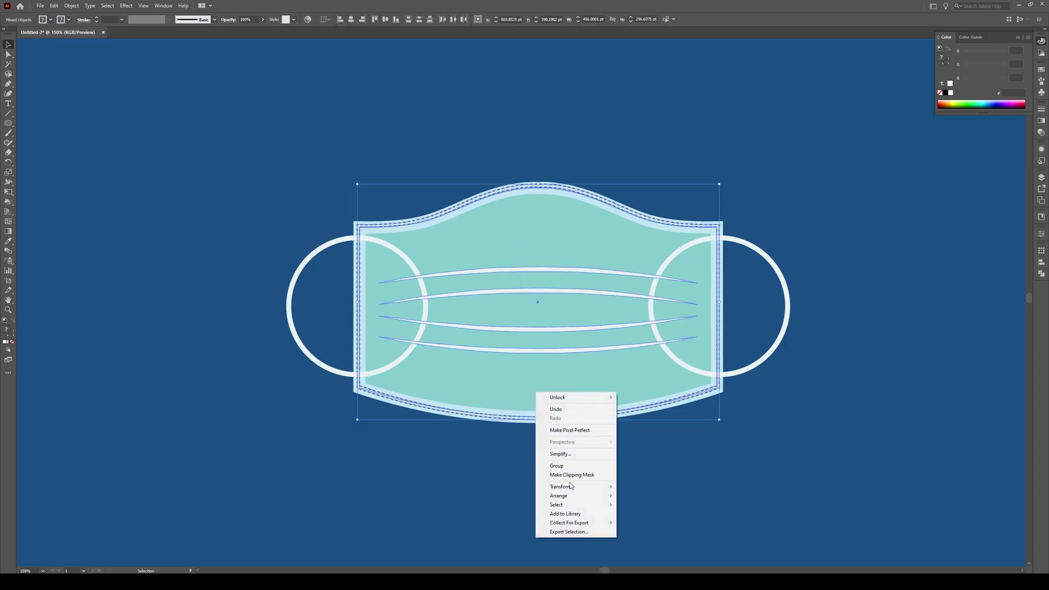
mouse_move(573, 498)
left_click(650, 496)
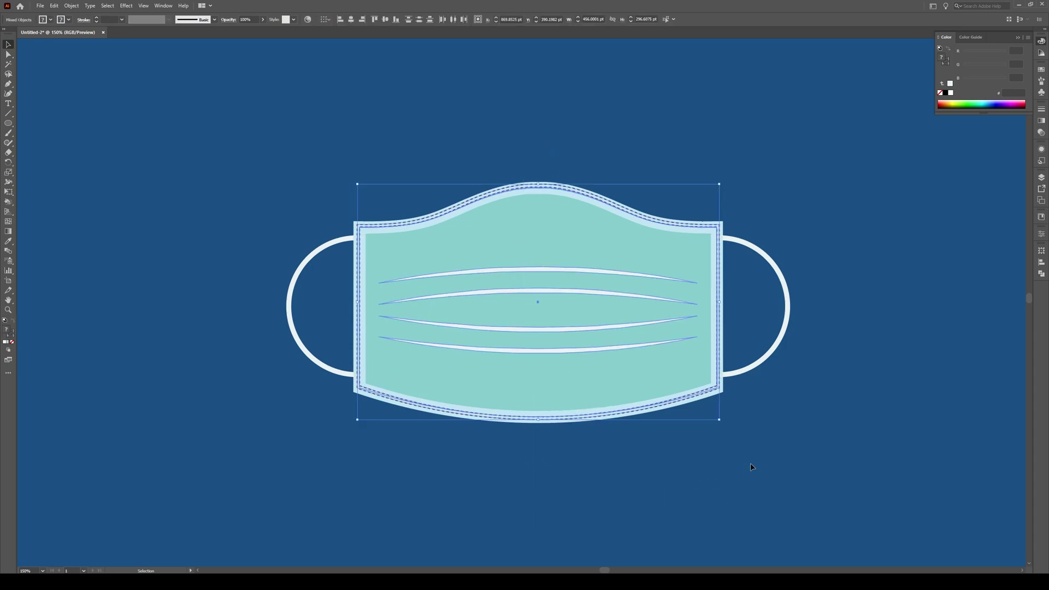
left_click(751, 463)
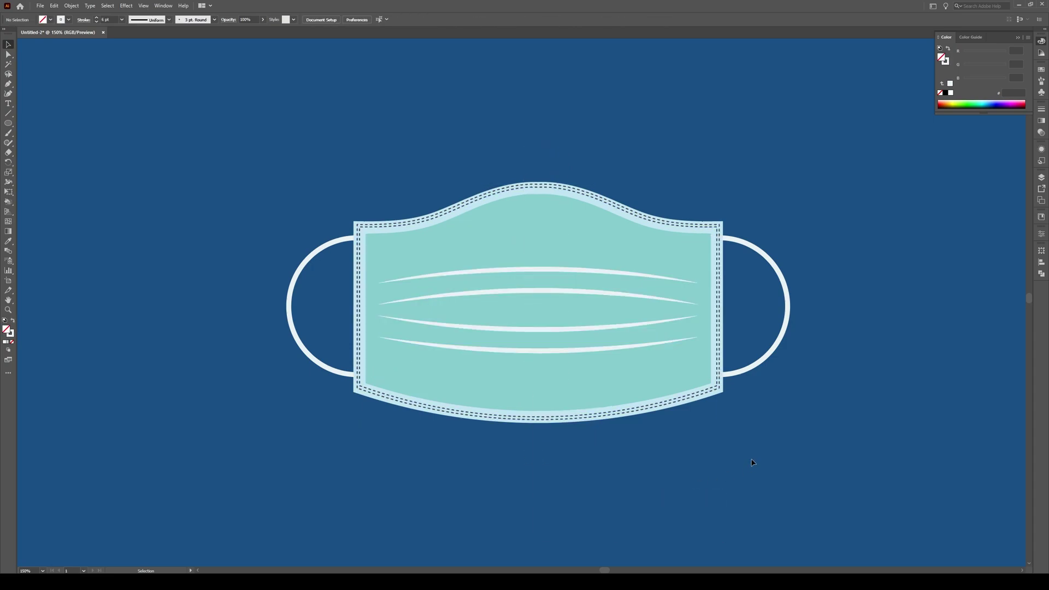
Close the Color panel and view the artboard at 100% zoom
left_click(1018, 39)
key("ctrl+0")
key("ctrl+1")
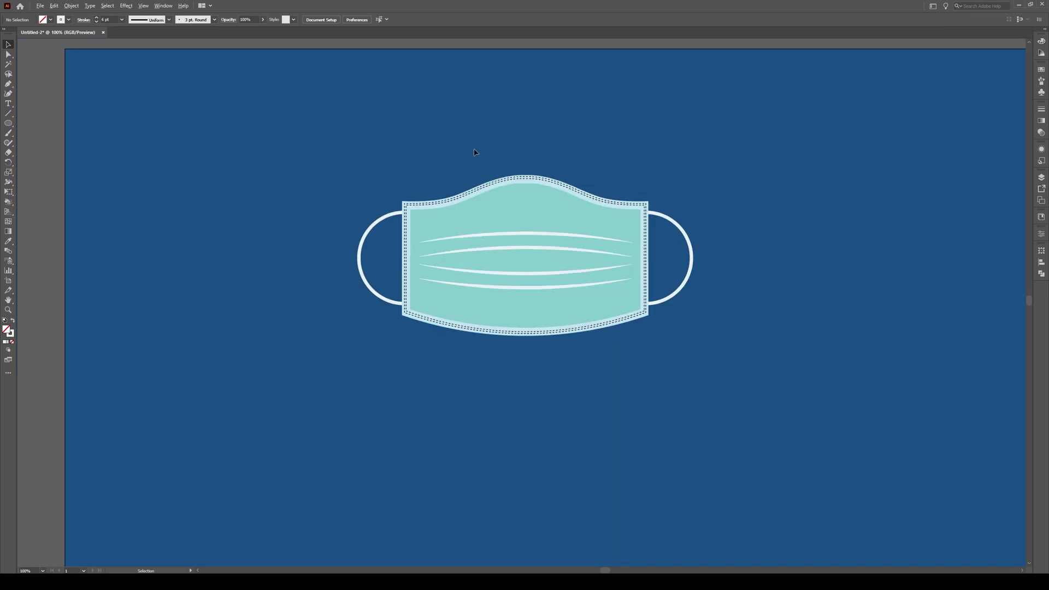